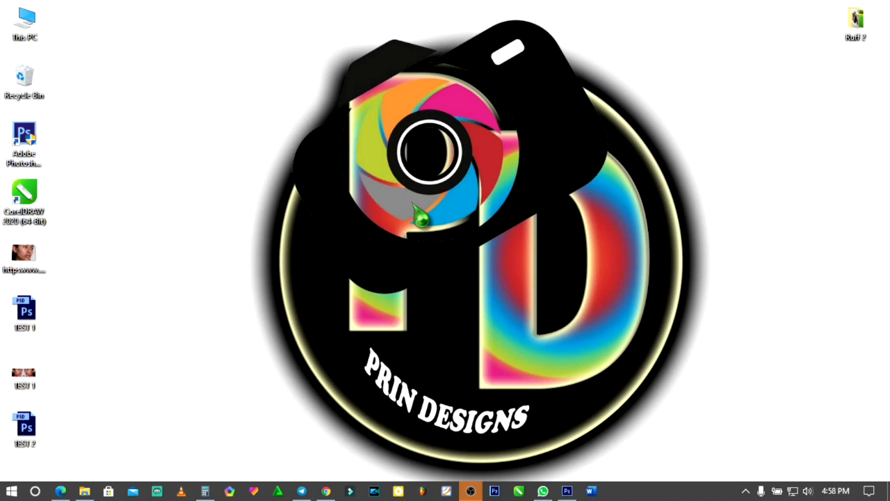
- Copy the beautiful-grass-1080x1080.jpg and claytonerika-wedding-01.jpg images from Chrome onto the desktop, and minimise the browser
left_click(330, 477)
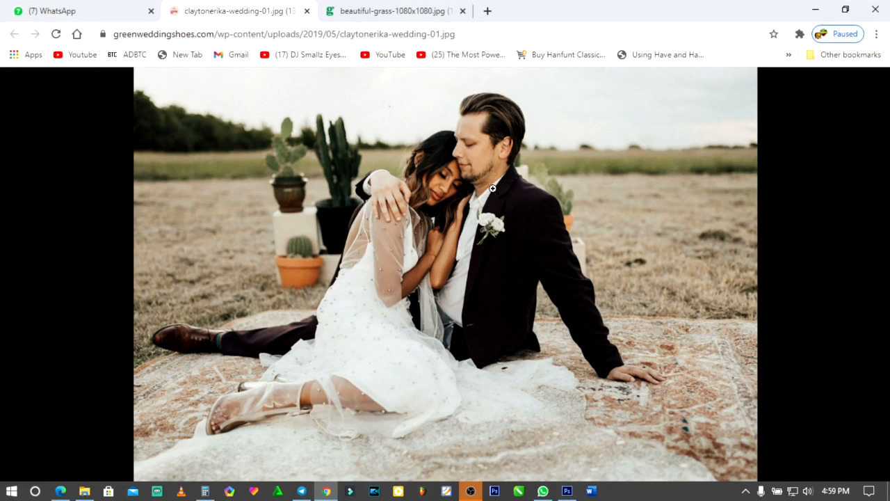
left_click(372, 12)
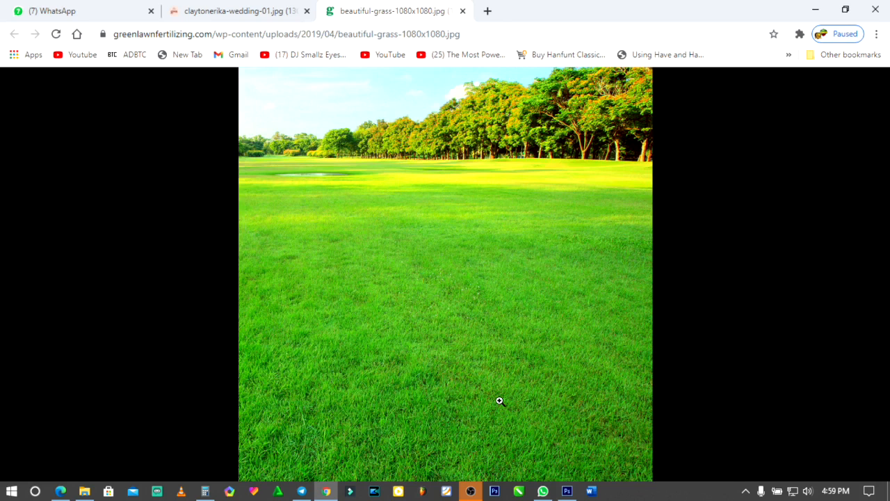
left_click(249, 13)
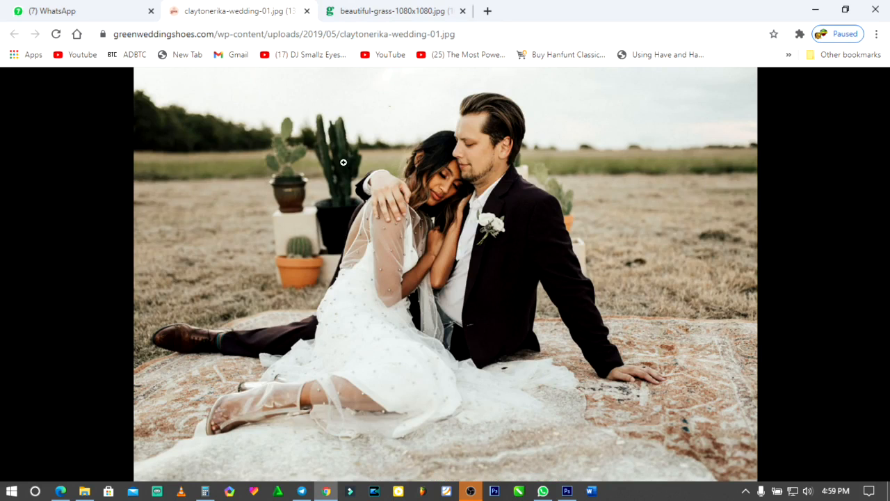
left_click(376, 12)
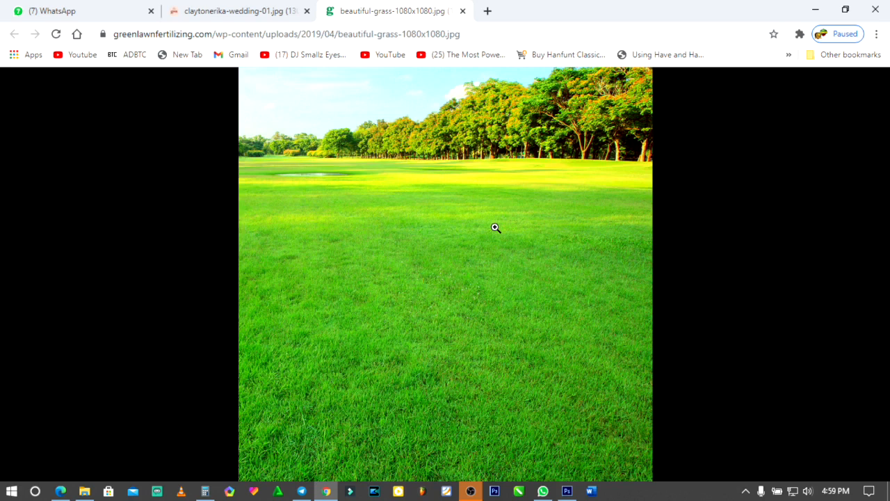
double_click(577, 15)
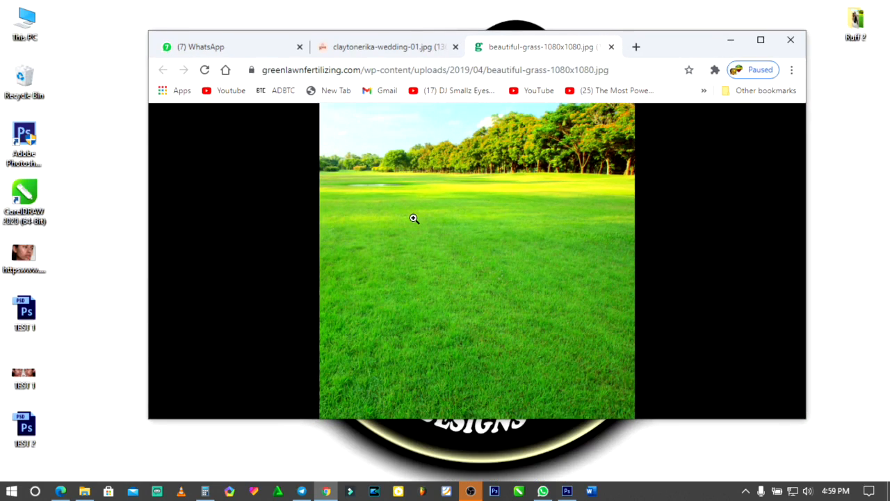
left_click_drag(518, 251, 841, 188)
left_click(386, 47)
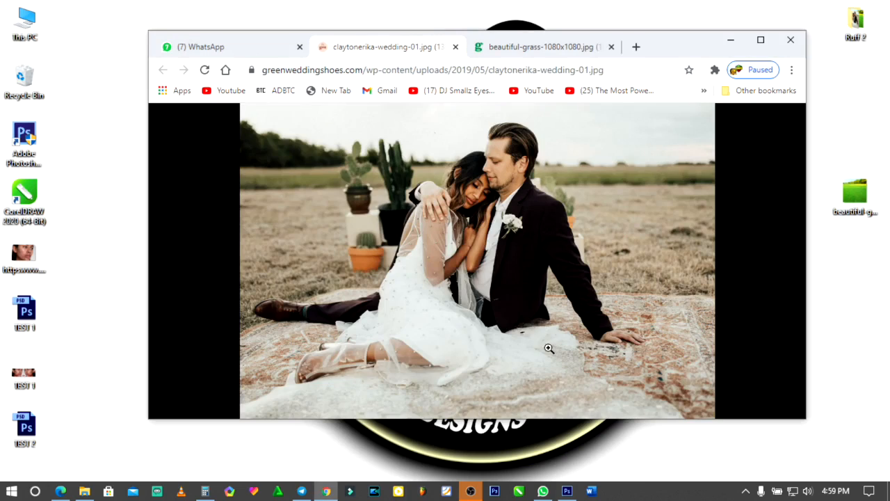
left_click_drag(470, 265, 848, 258)
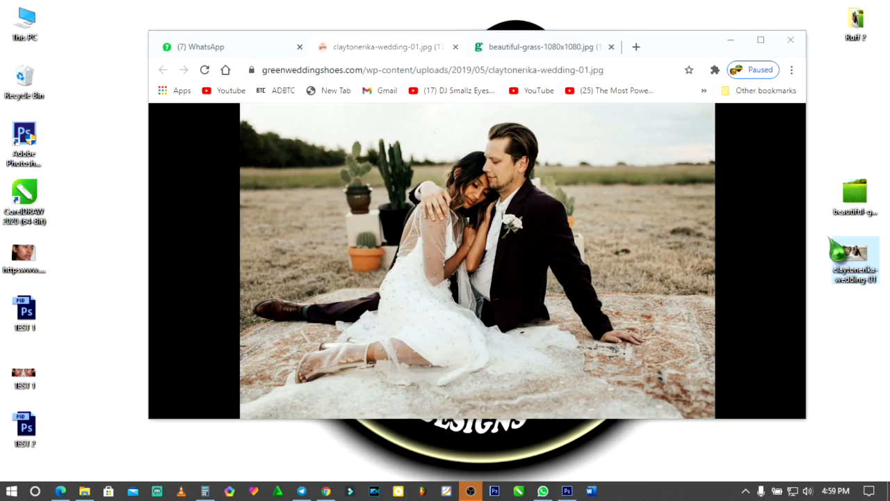
left_click(730, 40)
right_click(483, 156)
left_click(518, 191)
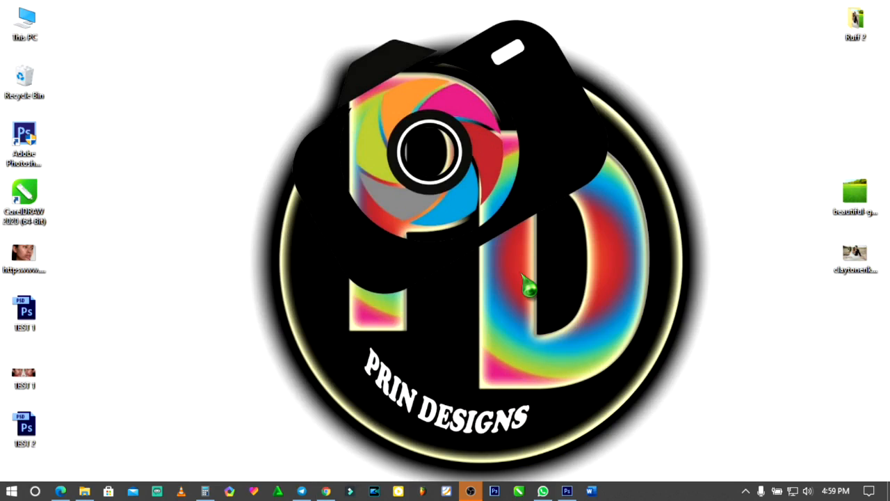
- Switch to Photoshop and open beautiful-grass-1080x1080.jpg and claytonerika-wedding-01.jpg together from the desktop
left_click(566, 490)
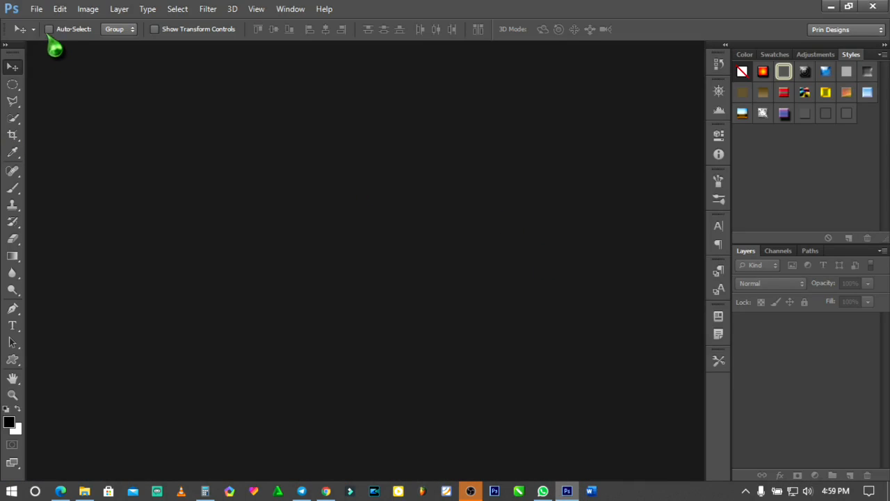
left_click(36, 9)
left_click(72, 36)
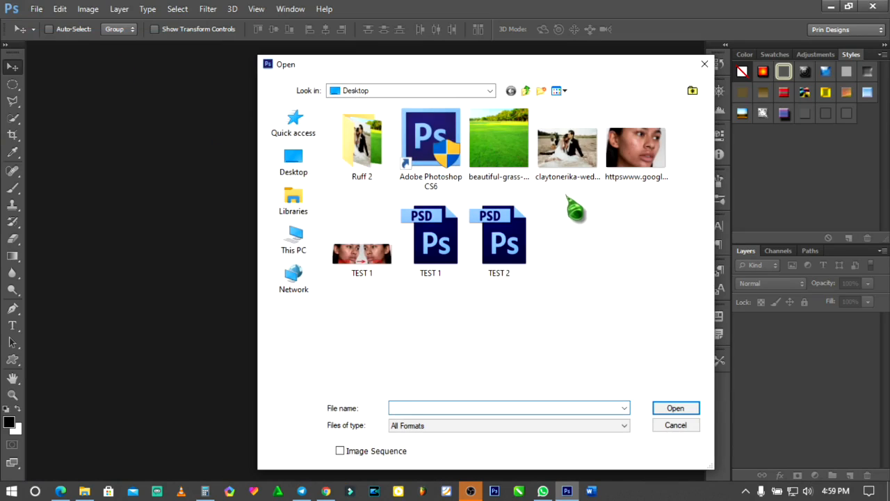
left_click(534, 180)
left_click(512, 166, "ctrl")
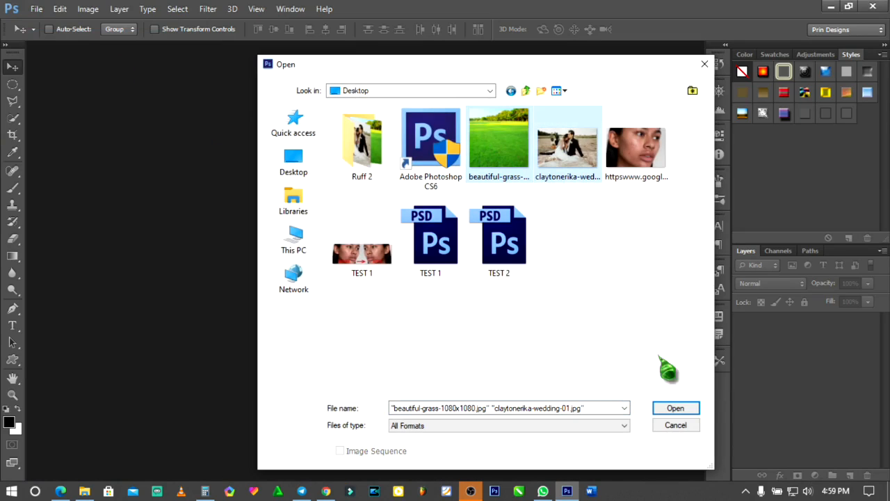
left_click(685, 415)
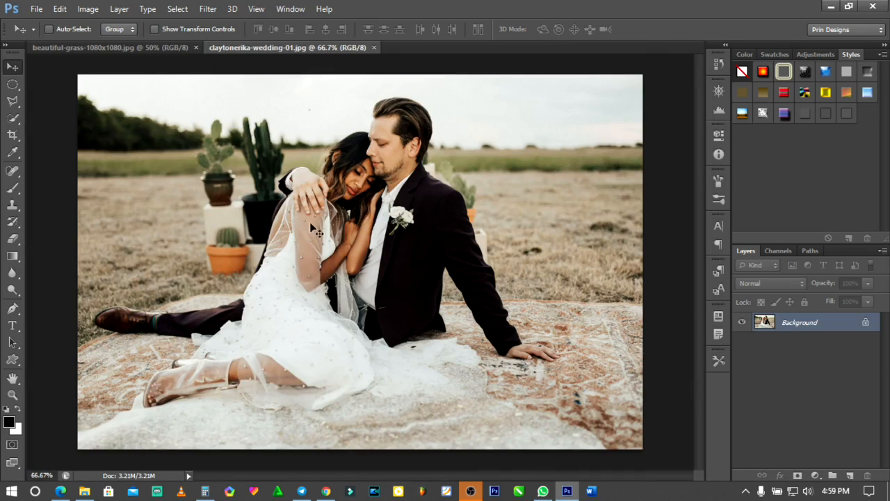
- In the wedding image, select the sky and field around the couple down to the rug with the Quick Selection tool in add mode
left_click(160, 47)
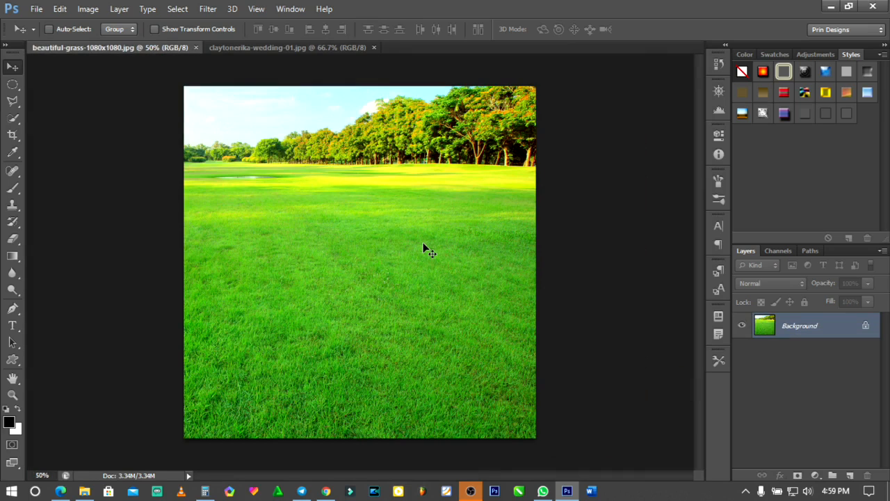
left_click(301, 50)
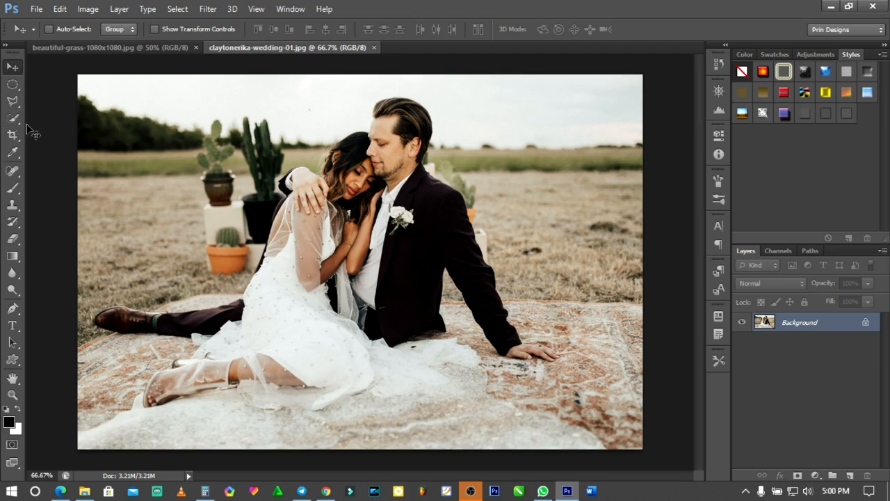
key("super+plus")
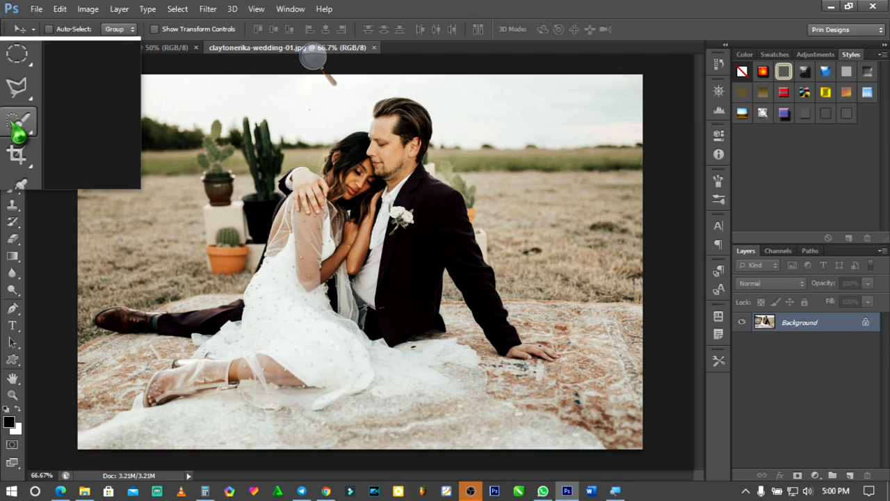
left_click(18, 132)
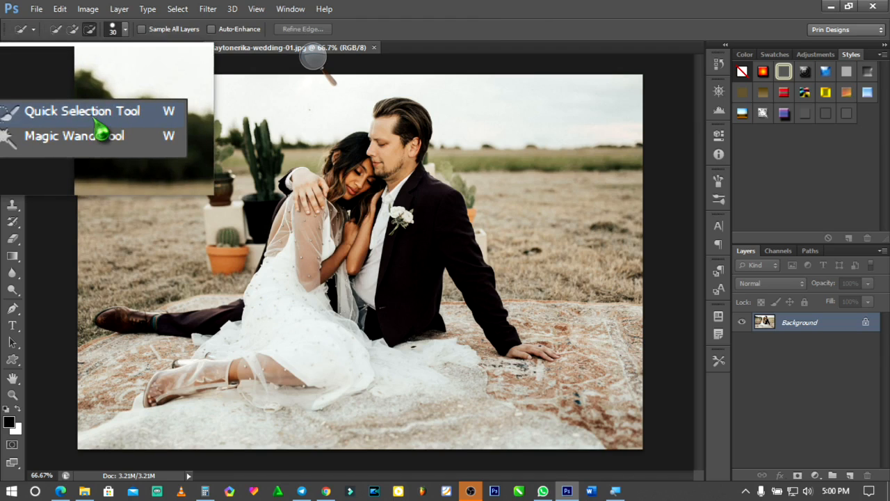
left_click(91, 115)
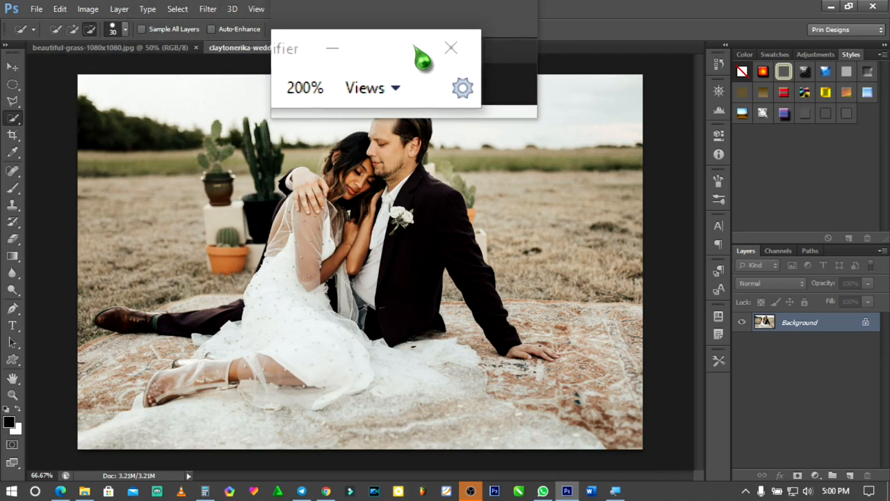
left_click(435, 50)
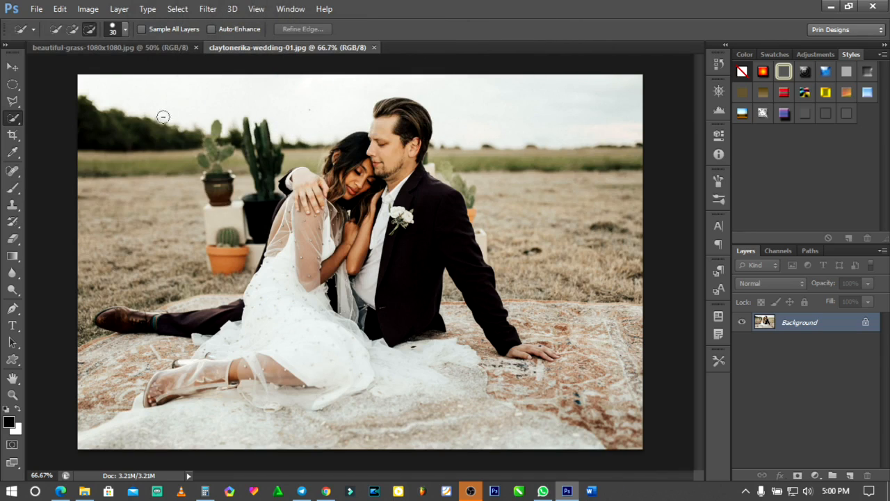
left_click(73, 31)
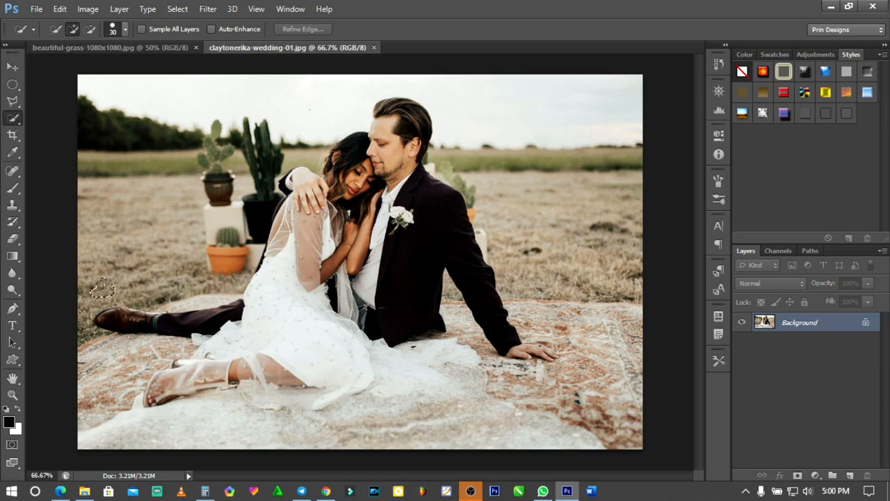
mouse_move(115, 279)
left_mouse_down()
mouse_move(180, 265)
mouse_move(215, 185)
mouse_move(129, 145)
mouse_move(101, 100)
mouse_move(153, 75)
mouse_move(218, 93)
mouse_move(264, 131)
mouse_move(251, 170)
mouse_move(281, 156)
mouse_move(329, 154)
left_mouse_up()
mouse_move(392, 74)
left_mouse_down()
mouse_move(389, 81)
mouse_move(445, 91)
mouse_move(493, 114)
left_mouse_up()
mouse_move(494, 158)
left_mouse_down()
mouse_move(492, 173)
mouse_move(466, 198)
mouse_move(612, 263)
left_mouse_up()
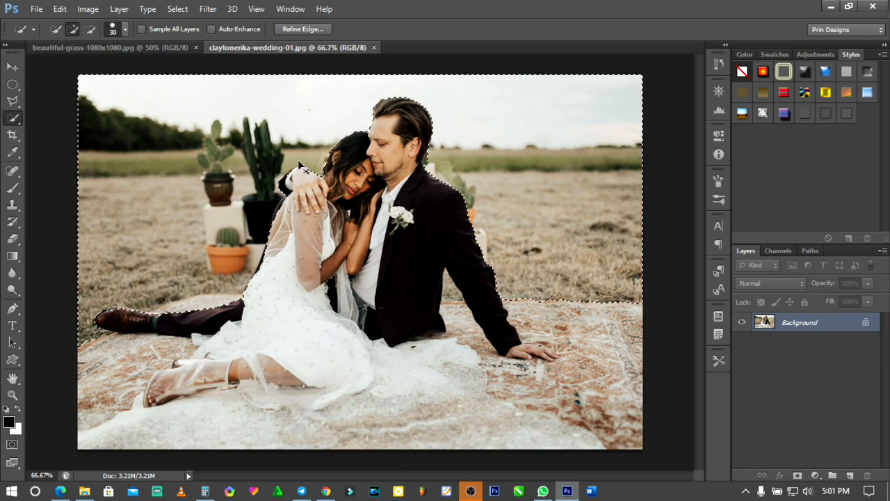
- Add the dry-grass gap between the man's torso and supporting arm to the selection, and subtract the excess along the rug
key("ctrl+plus")
key("ctrl+plus")
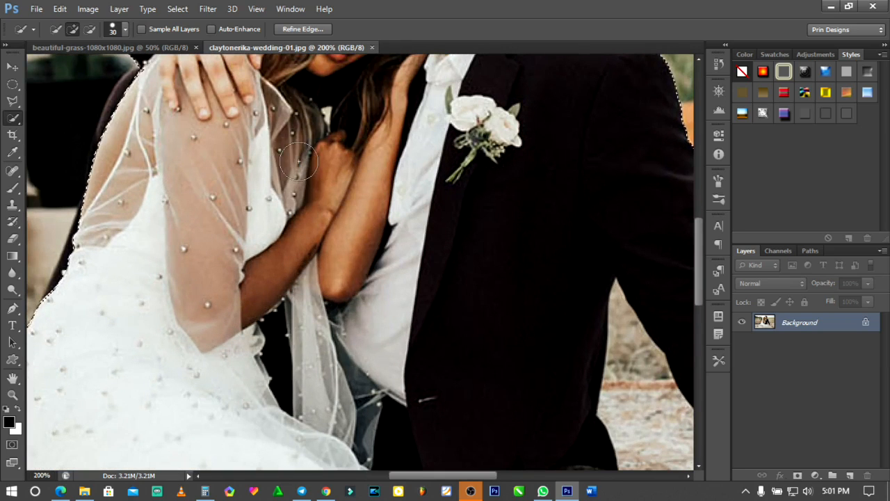
scroll(568, 215, "up", 5)
scroll(567, 215, "up", 1)
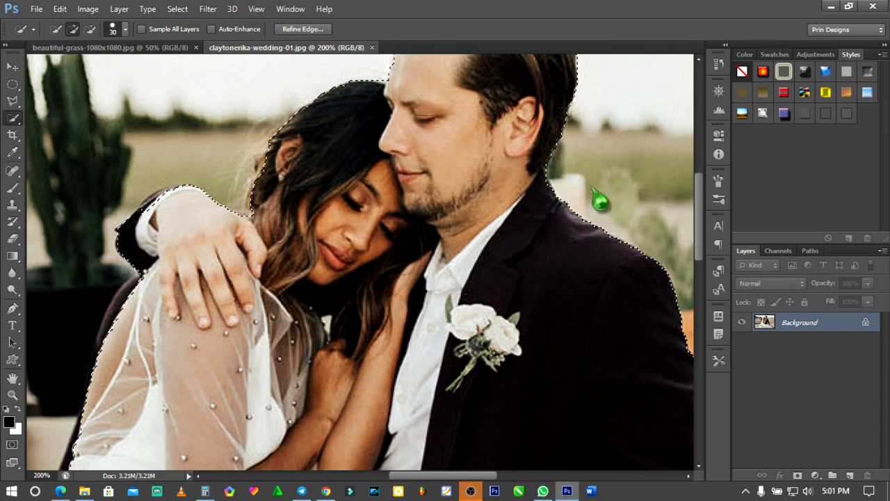
scroll(596, 194, "down", 4)
scroll(596, 193, "down", 2)
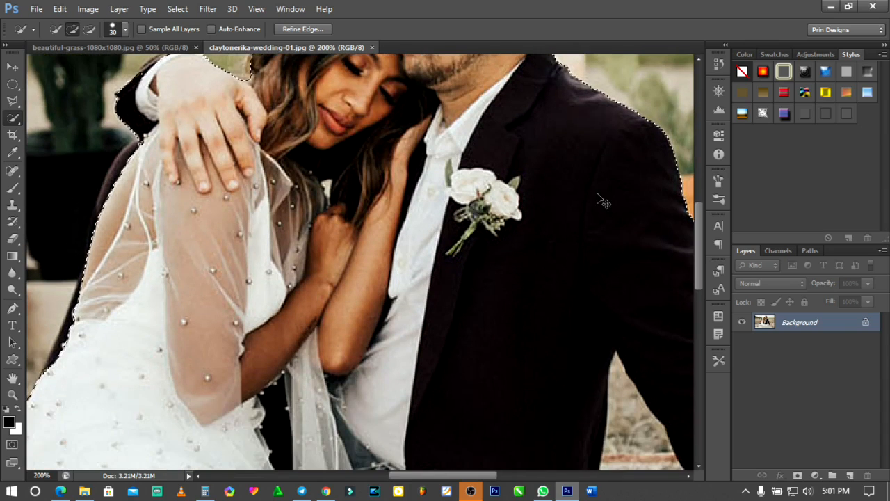
scroll(591, 202, "right", 4)
scroll(588, 209, "down", 3)
scroll(585, 225, "down", 1)
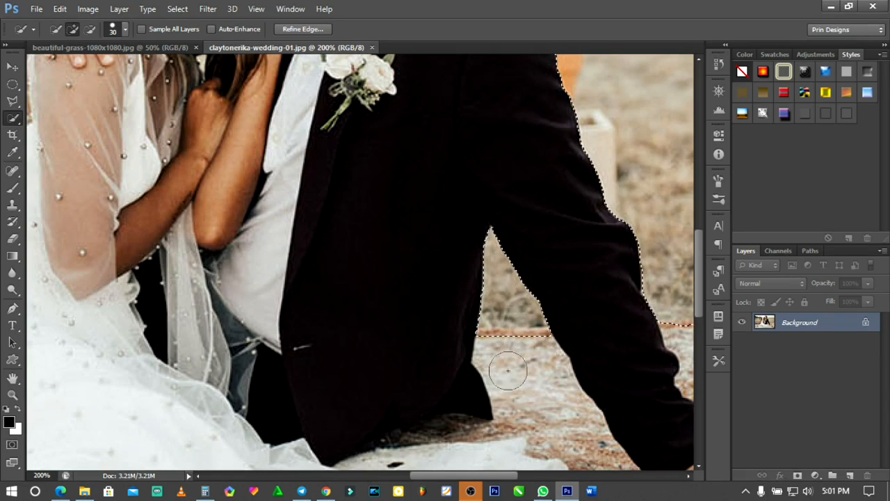
key("alt")
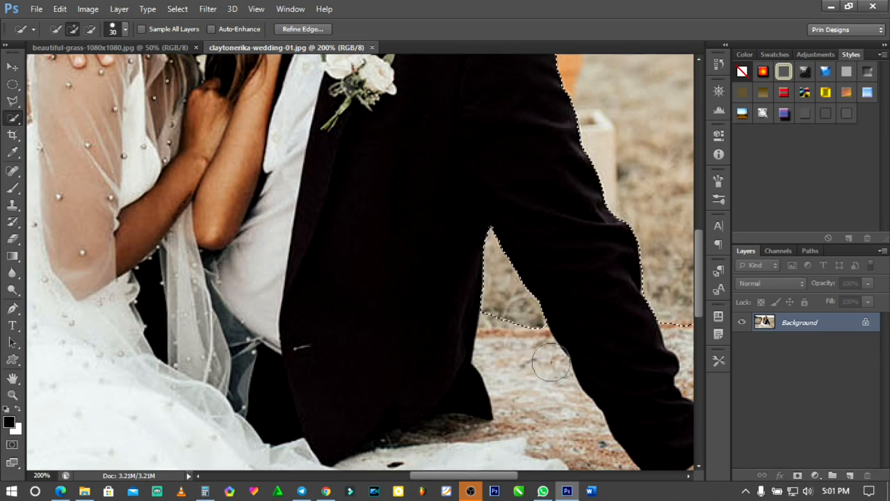
- Add the missing strip of grass just above the rug, between torso and arm, to the selection with the Polygonal Lasso tool
left_click(14, 104)
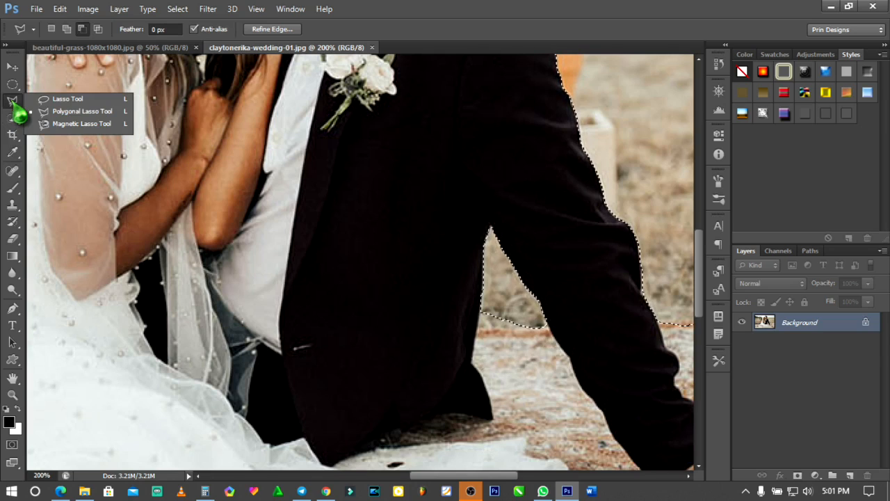
left_click(59, 111)
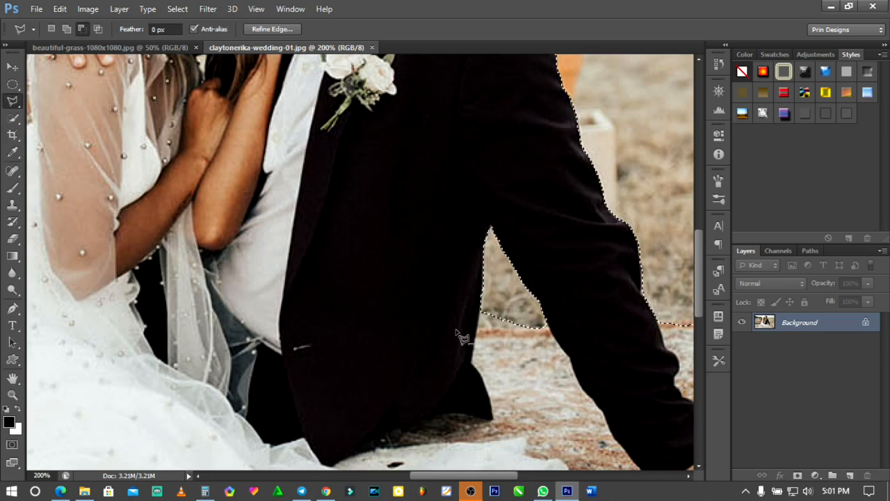
left_click(67, 29)
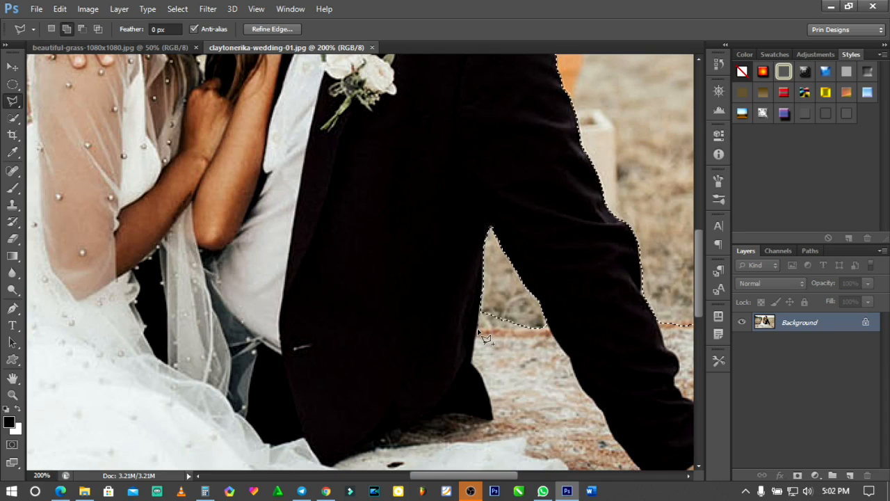
left_click(543, 312)
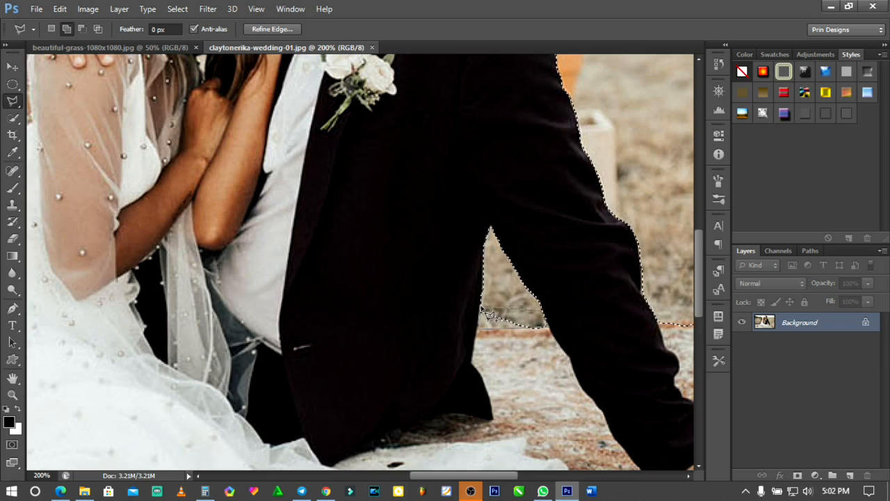
double_click(481, 313)
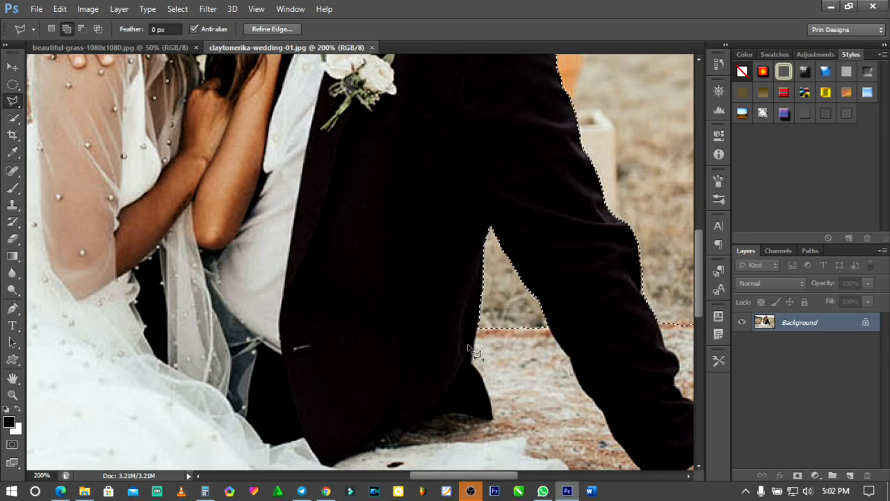
- Subtract the excess strip along the rug's back edge beside the man's supporting arm from the selection with the Polygonal Lasso tool
scroll(460, 345, "down", 2)
scroll(461, 345, "right", 5)
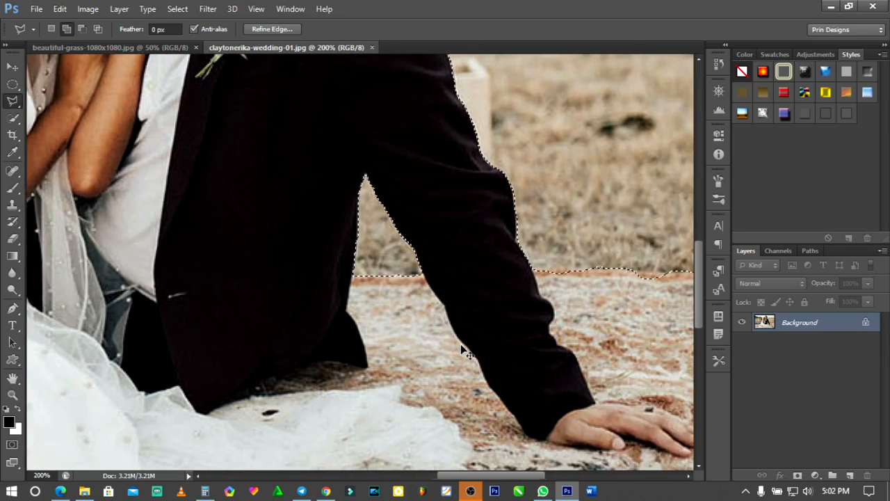
scroll(460, 345, "right", 5)
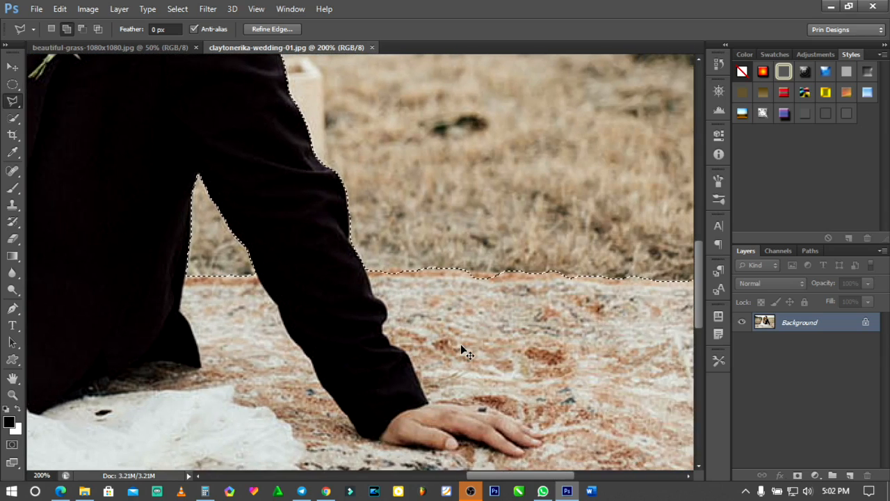
scroll(461, 348, "right", 2)
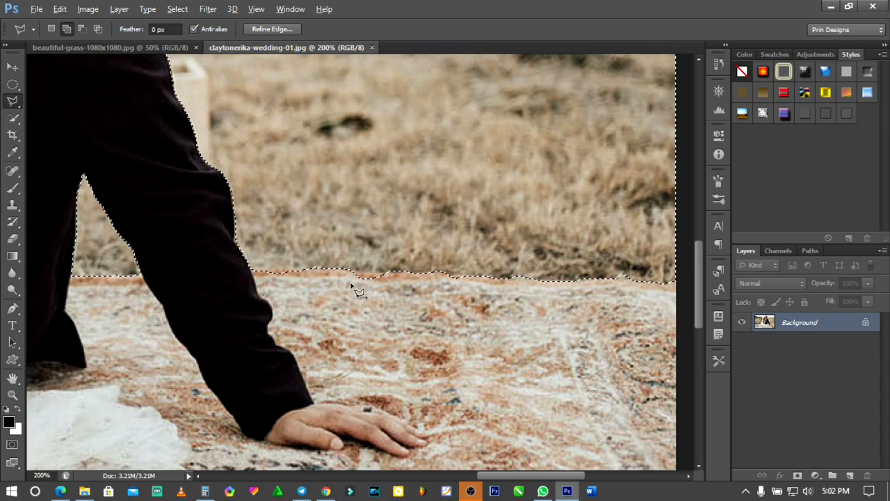
key("alt")
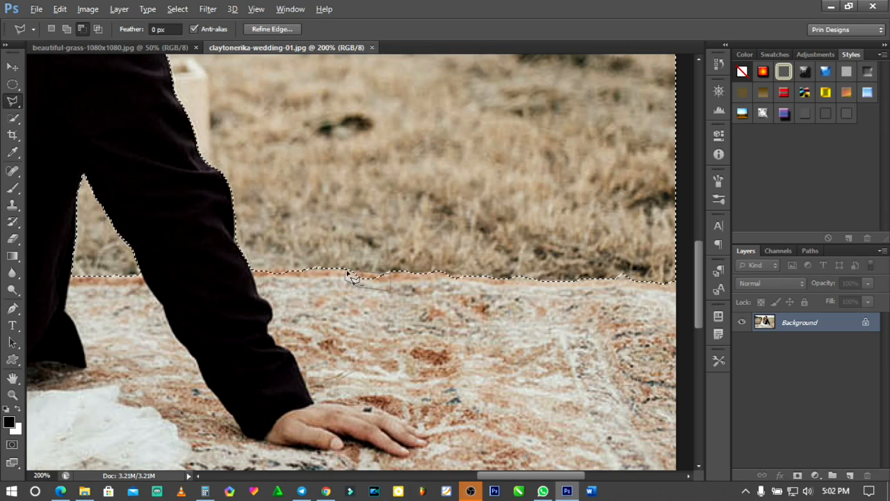
key("shift")
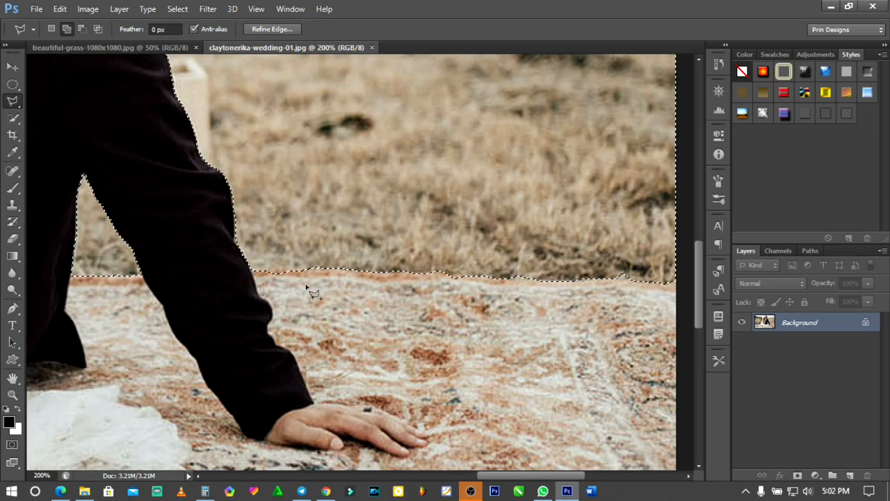
key("alt")
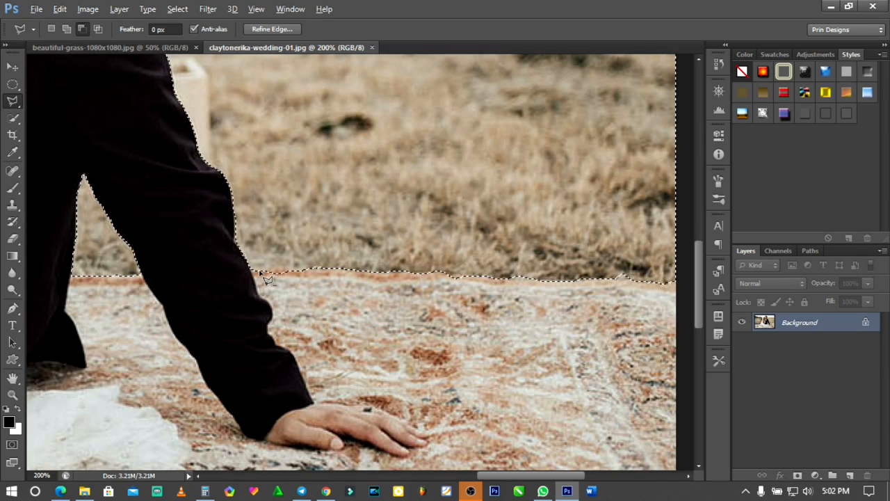
left_click(311, 268)
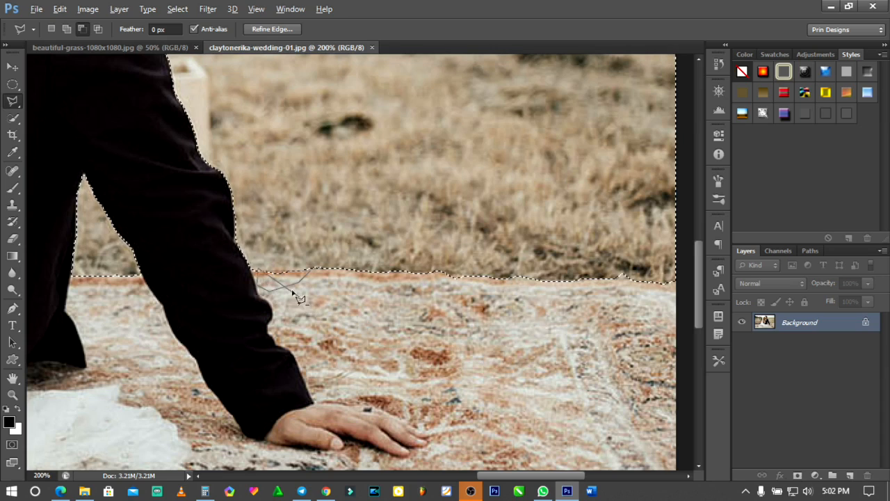
left_click(261, 273)
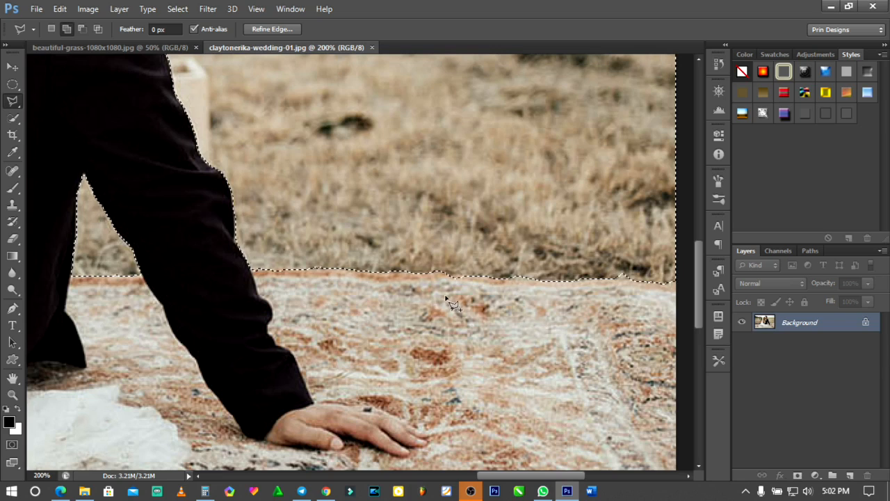
- Clean up the uneven bump in the selection along the rug's back edge near the photo's right border
scroll(496, 292, "down", 1)
scroll(497, 292, "right", 3)
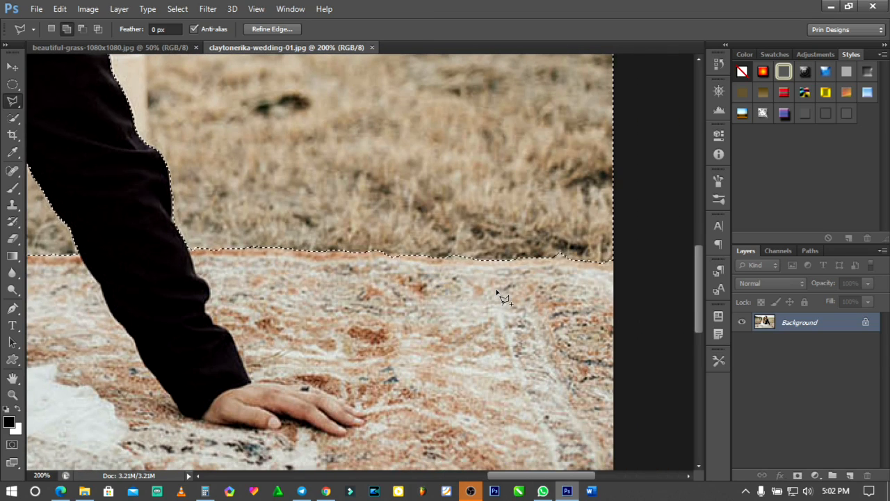
scroll(496, 293, "right", 2)
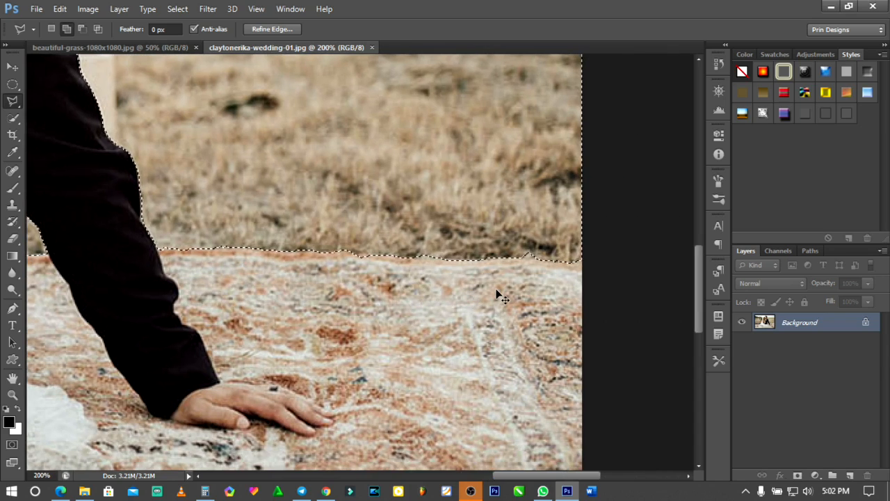
scroll(496, 294, "left", 3)
scroll(497, 293, "left", 10)
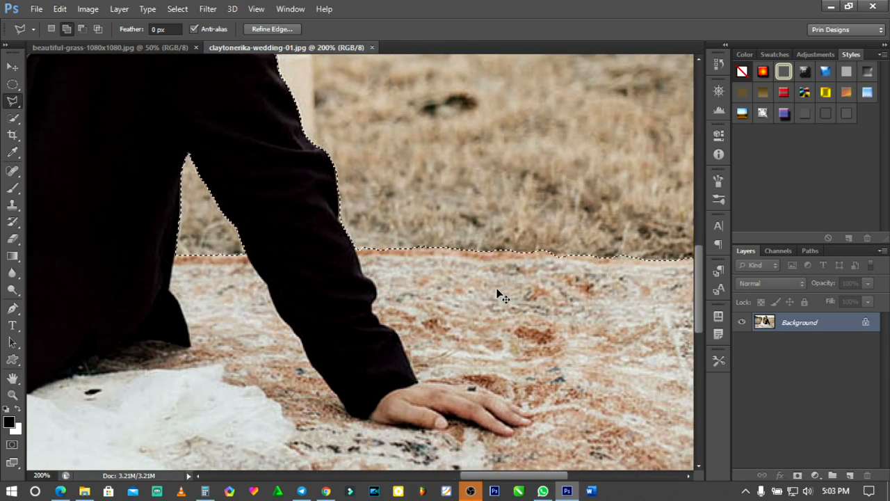
scroll(496, 293, "left", 6)
scroll(496, 293, "right", 4)
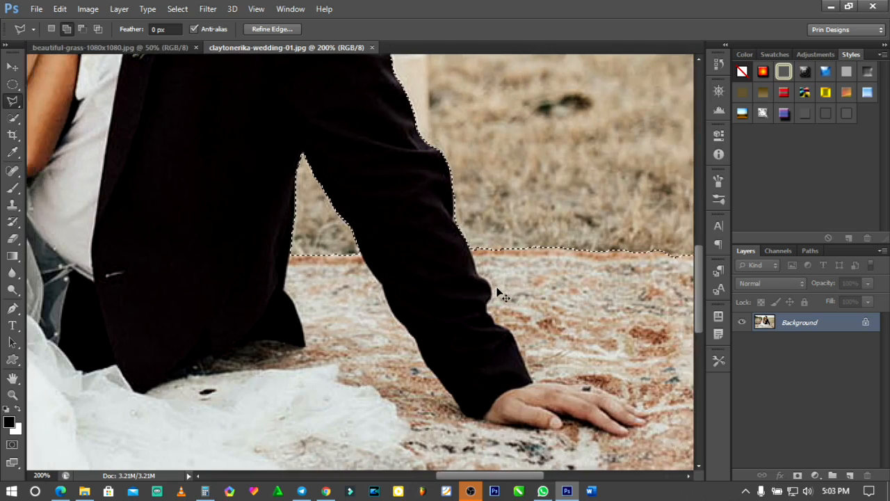
scroll(496, 293, "right", 5)
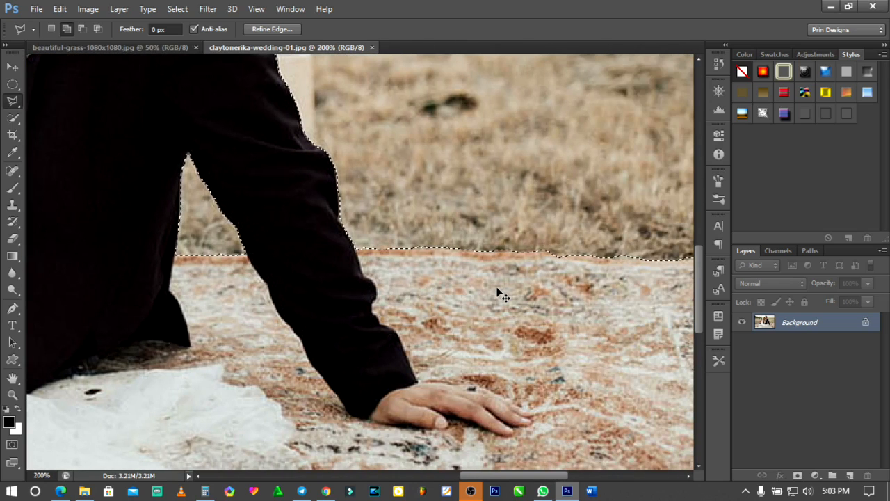
scroll(497, 293, "down", 3)
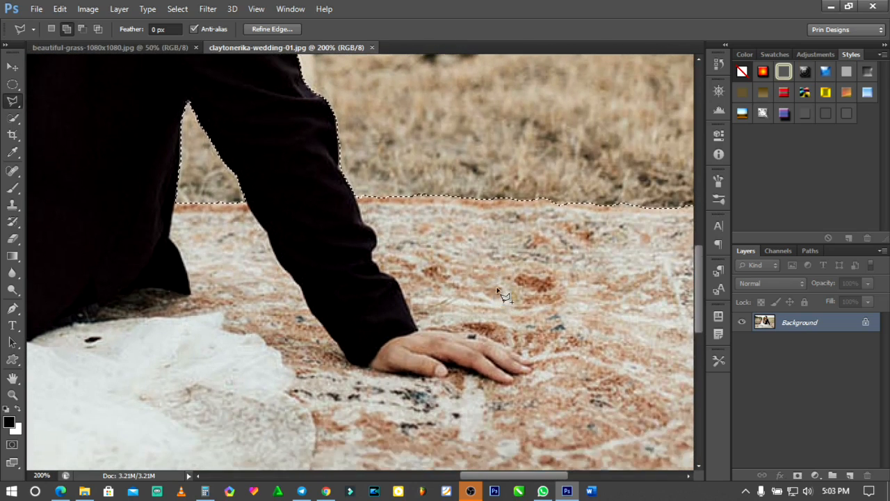
scroll(497, 293, "up", 6)
scroll(496, 293, "up", 3)
scroll(497, 293, "down", 4)
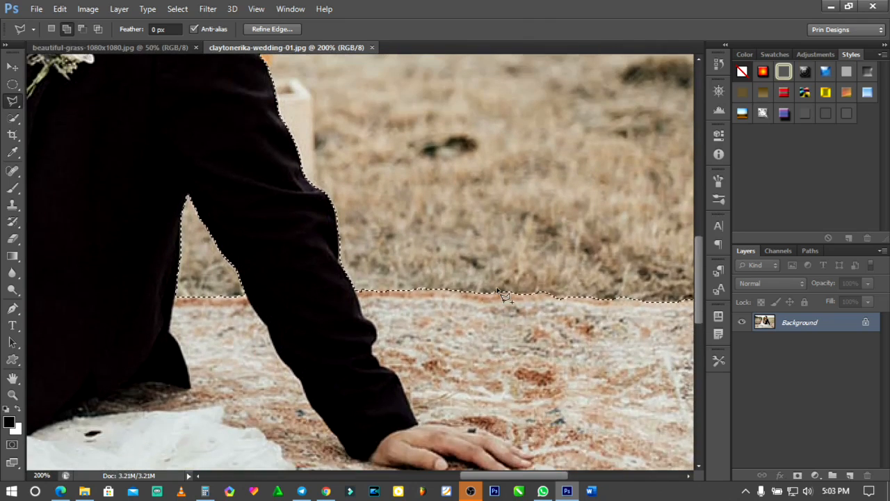
scroll(496, 293, "up", 3)
scroll(497, 293, "down", 1)
scroll(496, 293, "up", 6)
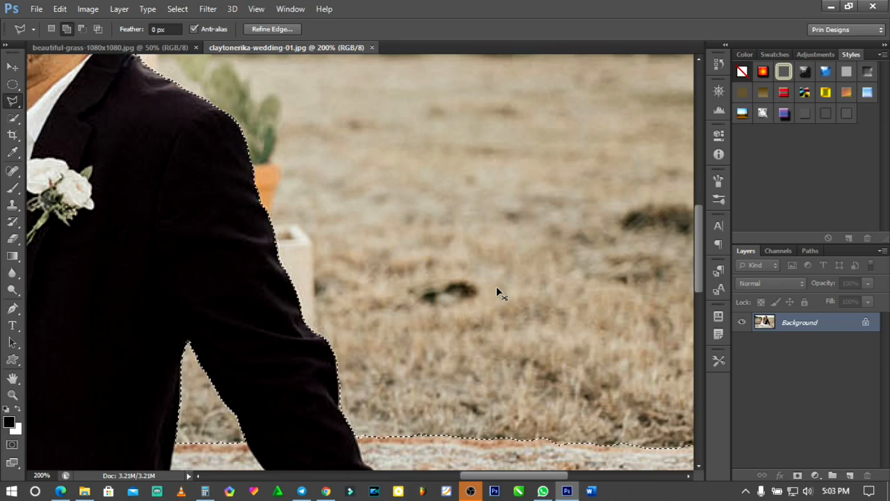
scroll(497, 293, "right", 1)
scroll(496, 292, "right", 6)
scroll(496, 292, "left", 3)
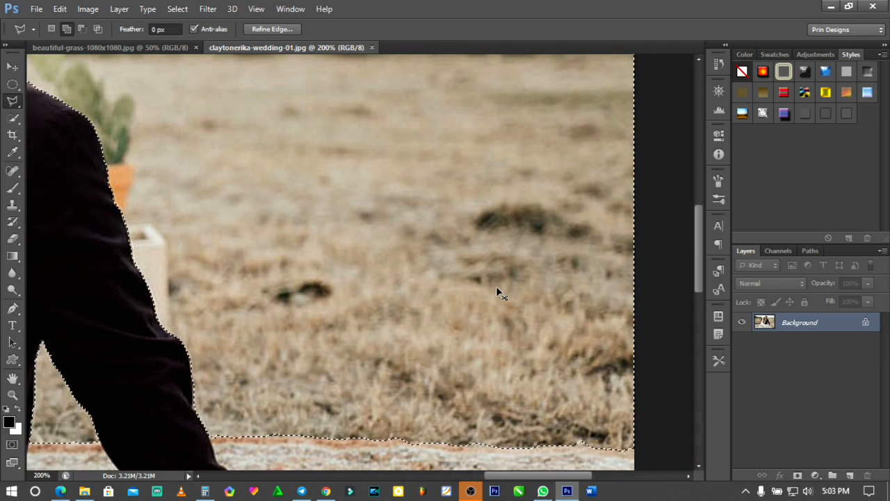
scroll(495, 292, "left", 2)
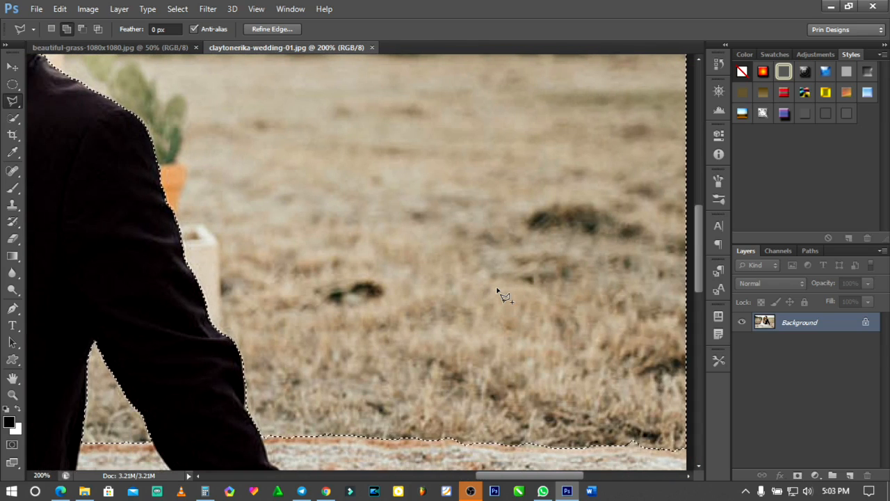
scroll(496, 293, "down", 5)
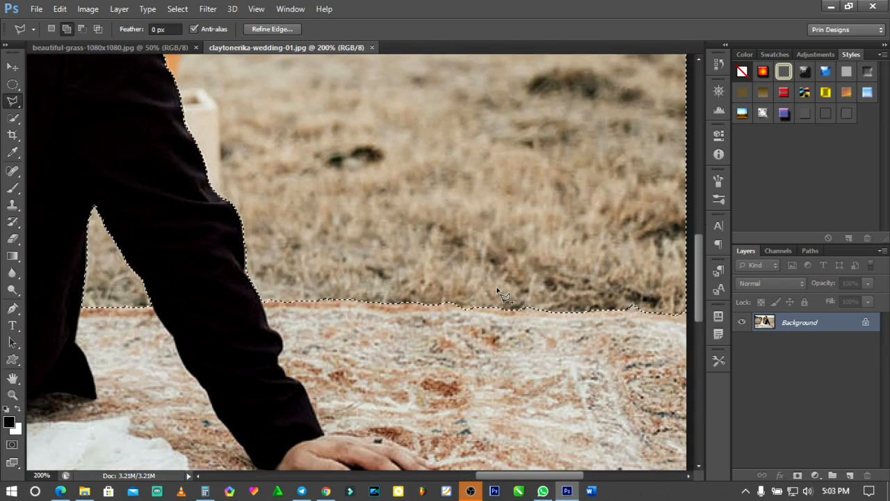
scroll(497, 292, "up", 2)
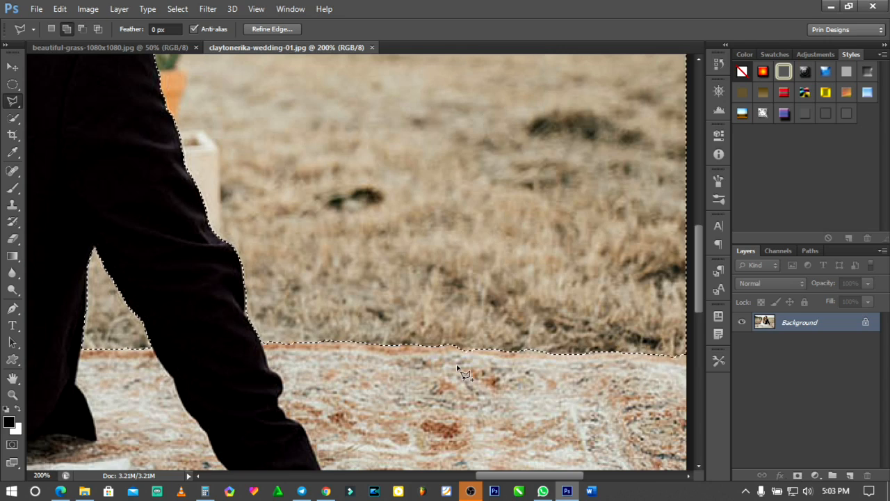
- Add the wedge of grass between the underside of the shoe and the rug's corner to the selection
scroll(459, 368, "up", 1)
scroll(459, 368, "up", 3)
scroll(458, 367, "down", 3)
scroll(458, 367, "left", 10)
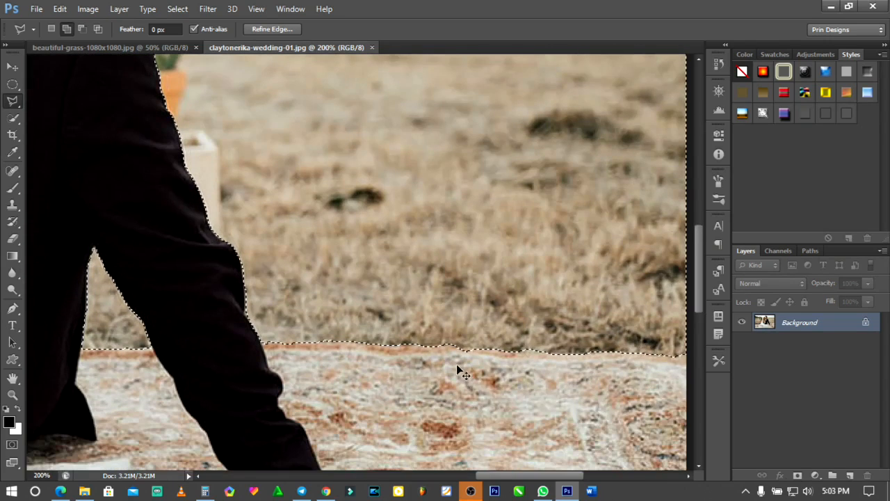
scroll(457, 367, "left", 15)
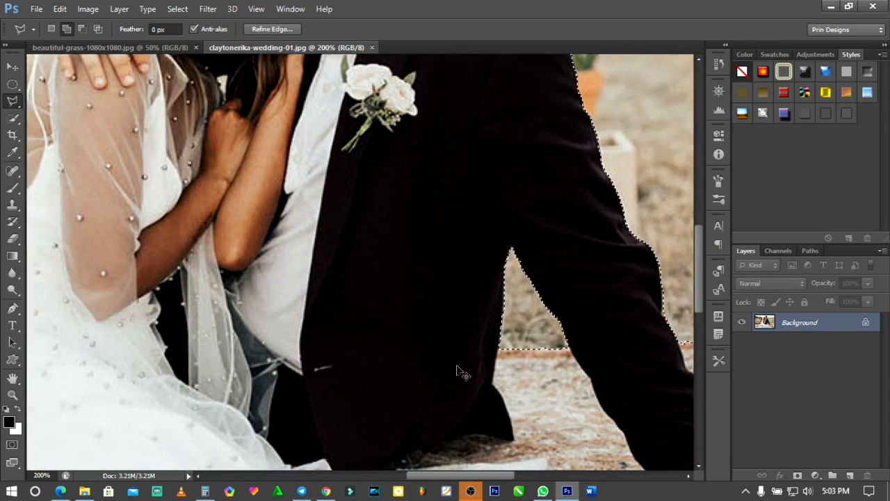
scroll(456, 367, "left", 3)
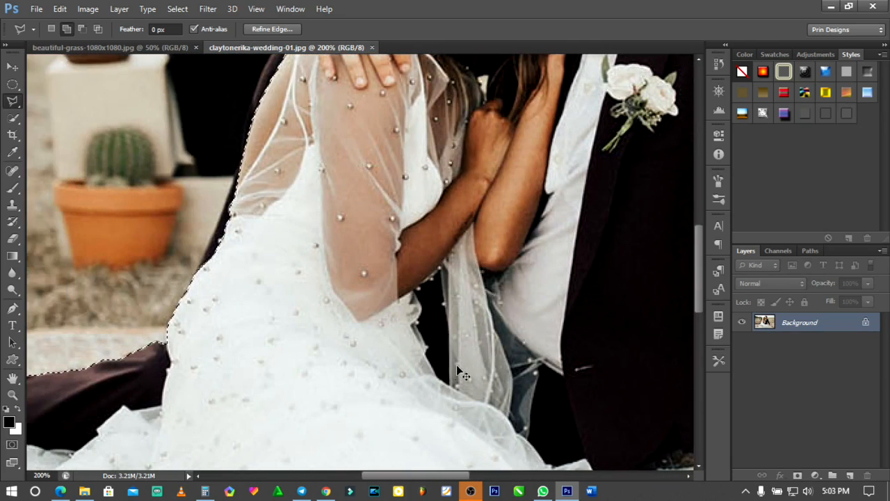
scroll(410, 333, "left", 4)
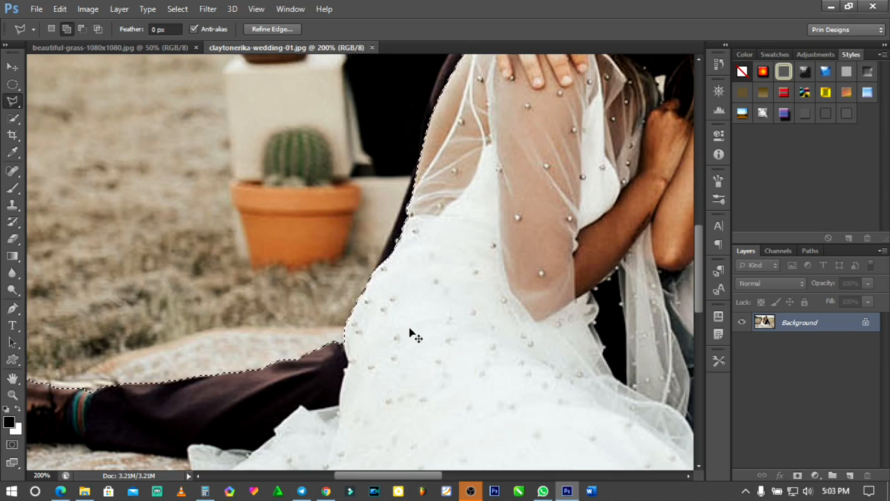
scroll(411, 333, "left", 6)
scroll(411, 334, "left", 5)
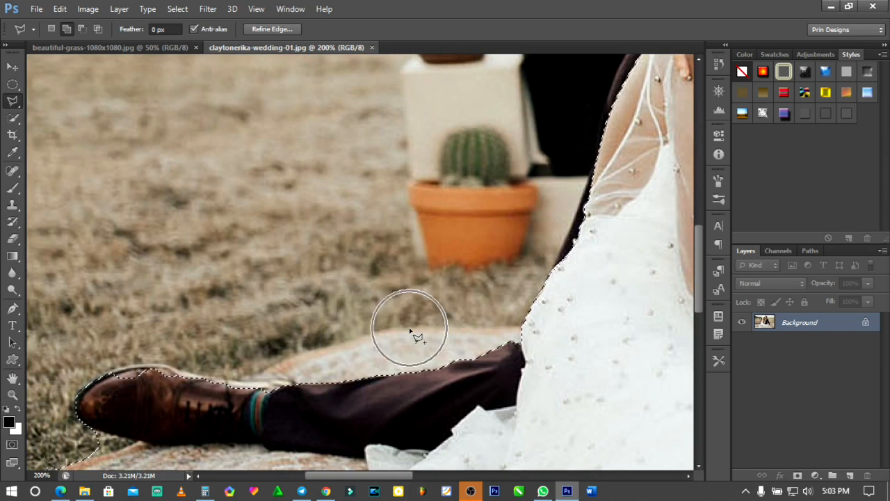
scroll(409, 327, "left", 1)
scroll(409, 328, "down", 3)
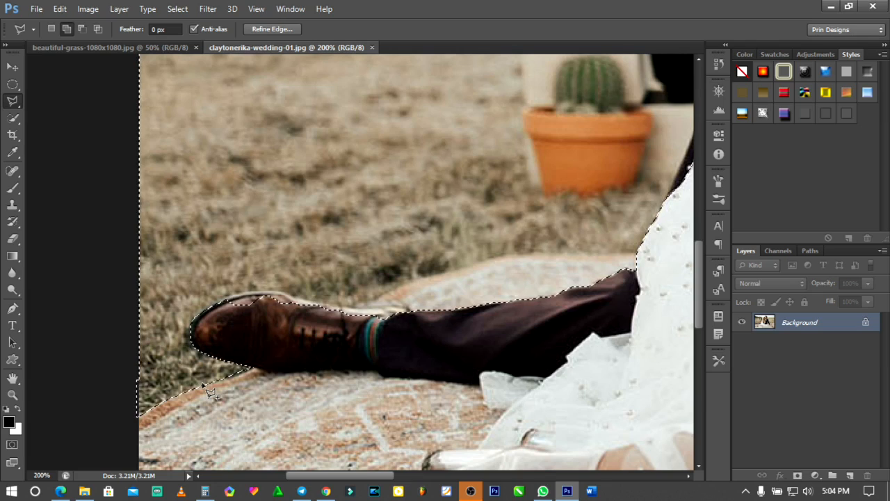
- Subtract the upper rim of the man's shoe, from toe to ankle, from the selection with the Polygonal Lasso tool
key("alt")
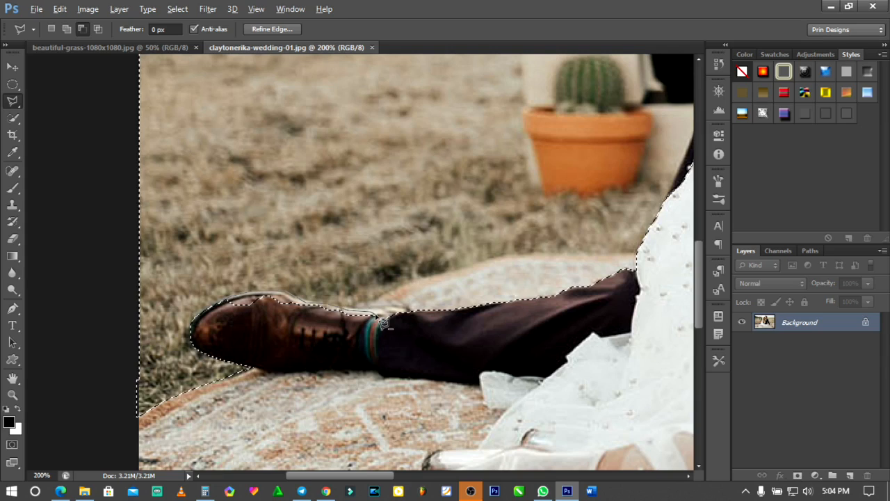
double_click(226, 309)
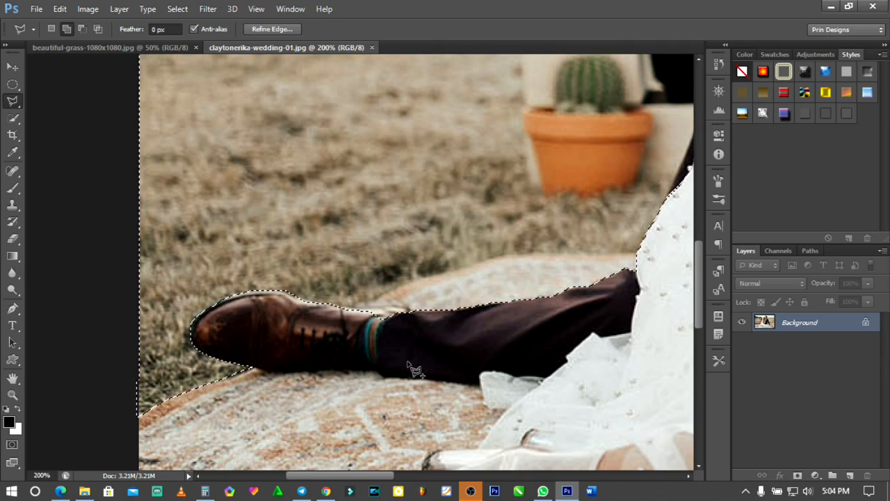
scroll(415, 369, "up", 3)
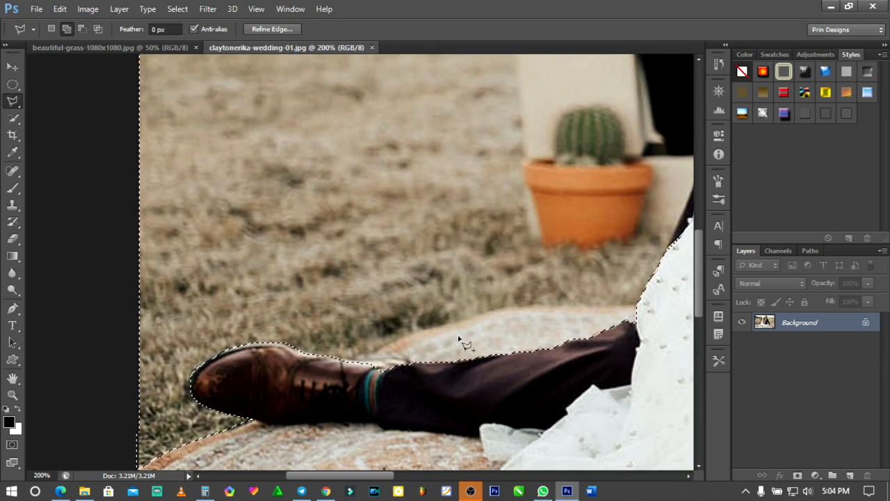
- Inspect the selection outline around the whole couple and close up along the dress and the man's outstretched leg
key("ctrl+0")
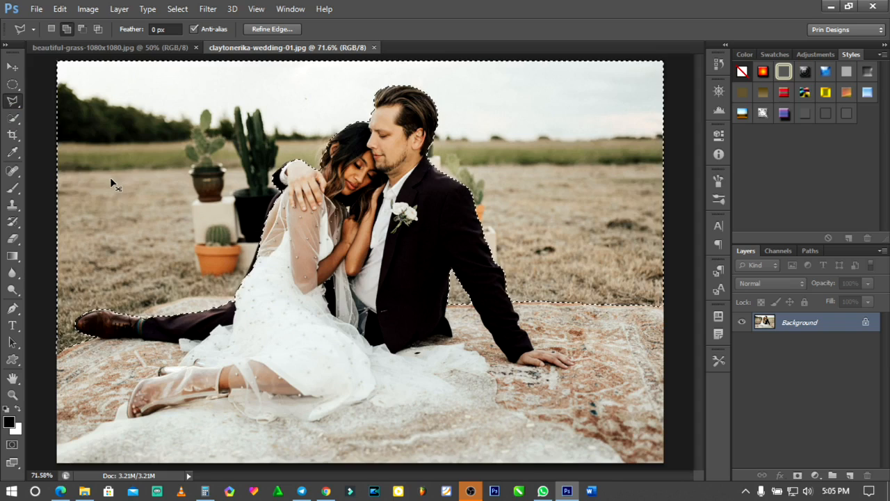
key("ctrl+plus")
key("ctrl+plus")
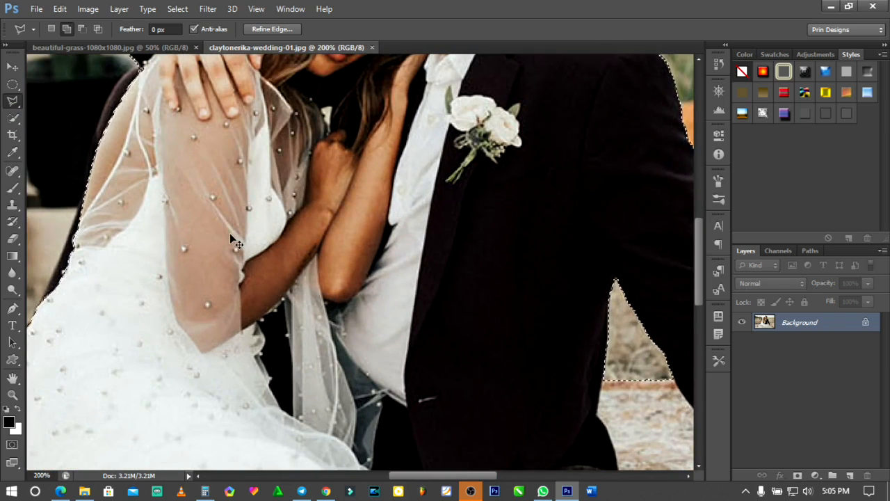
scroll(231, 239, "right", 1)
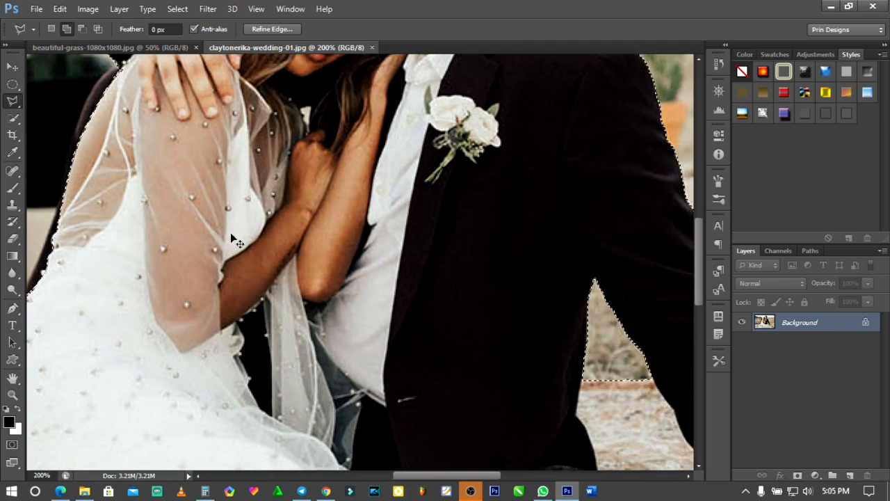
scroll(232, 238, "left", 3)
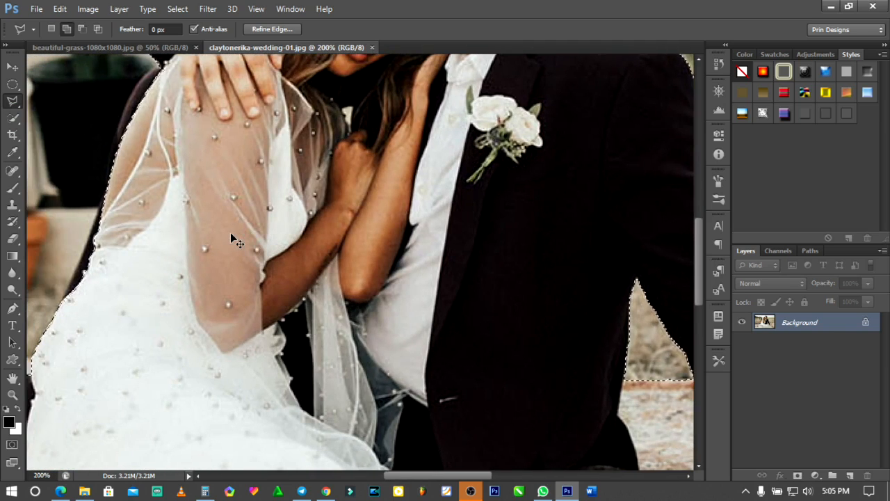
scroll(232, 238, "left", 10)
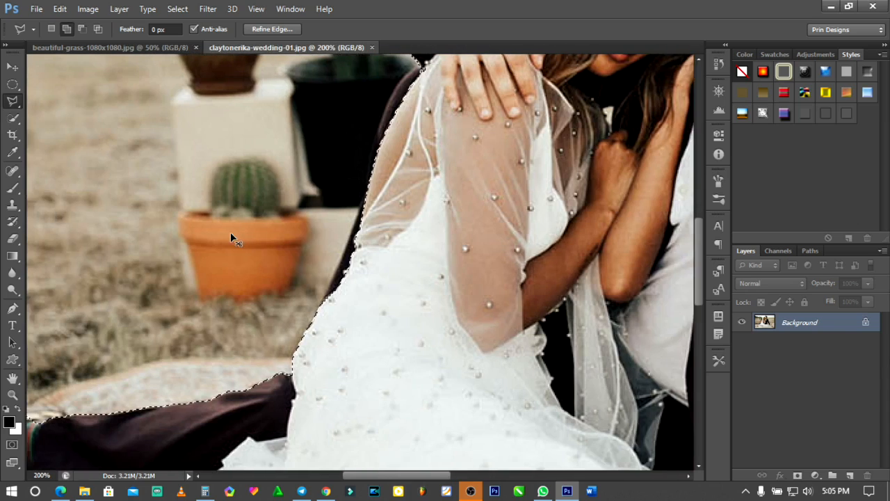
scroll(232, 238, "left", 5)
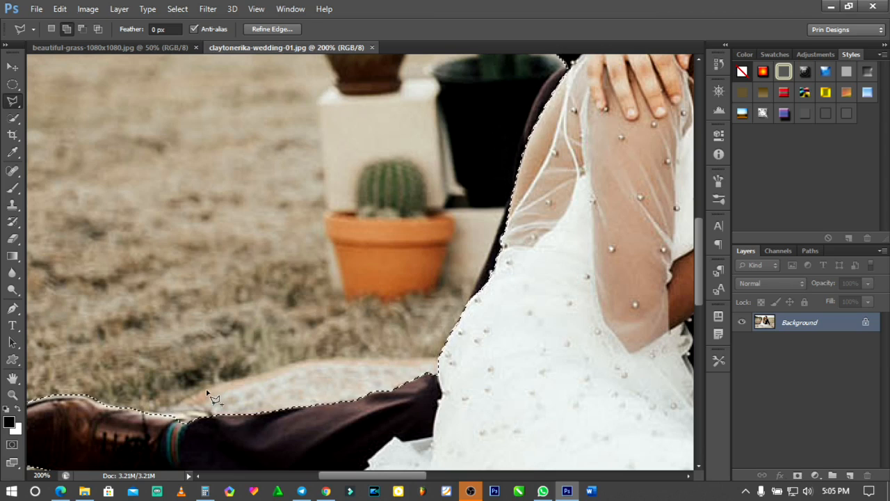
- Subtract the wedge of rug behind the man's outstretched leg from the selection with the Polygonal Lasso tool
key("alt")
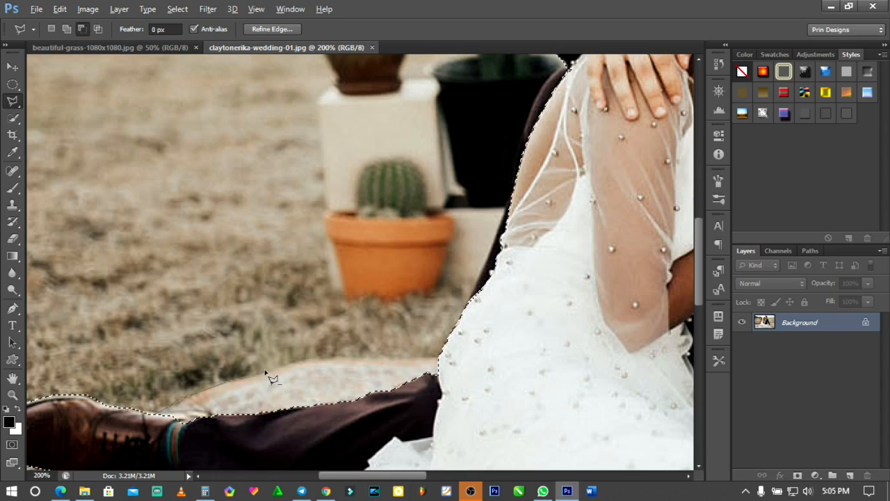
left_click(307, 359)
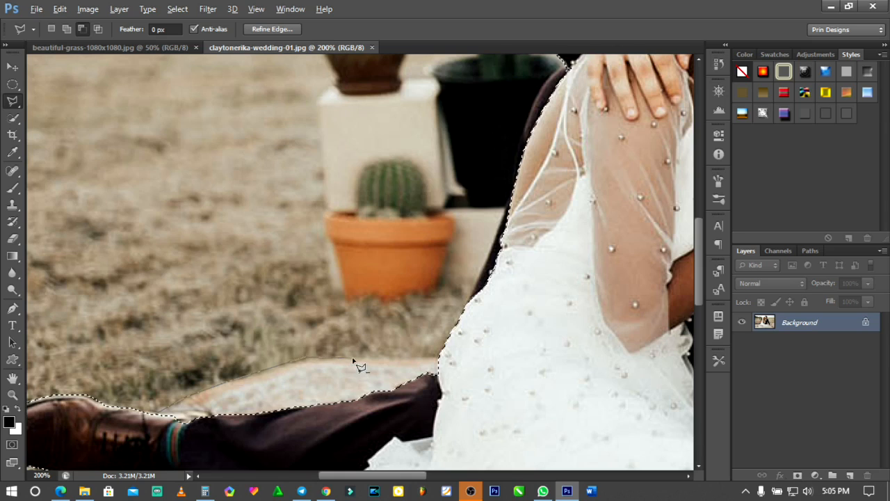
left_click(440, 359)
left_click(453, 389)
left_click(438, 426)
left_click(148, 448)
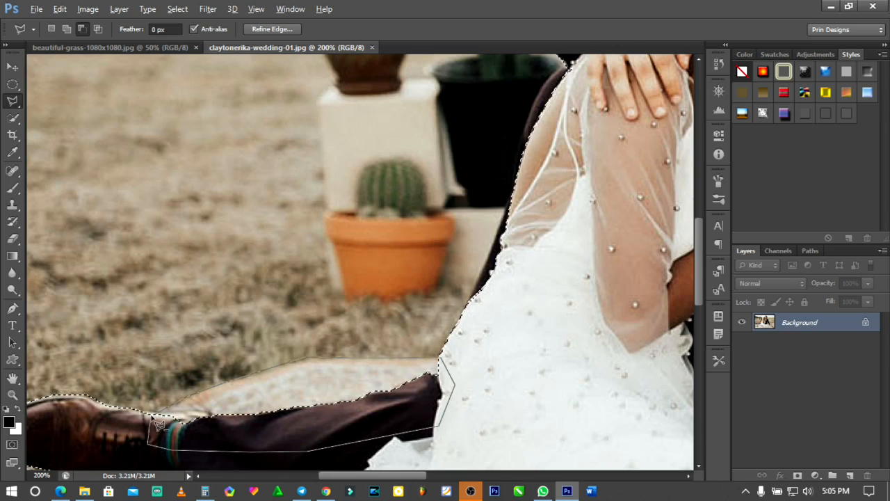
left_click(154, 417)
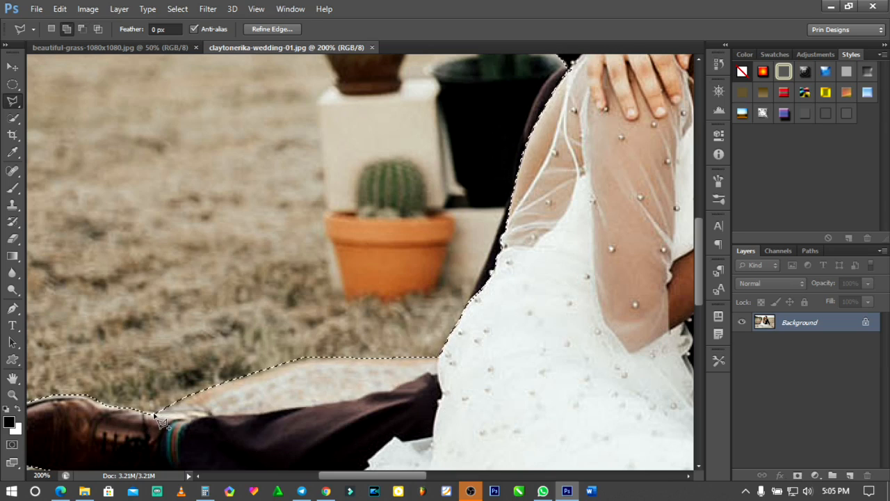
- Subtract the dark strip of the man's suit along the bride's back and sheer sleeve from the selection
scroll(429, 376, "up", 3)
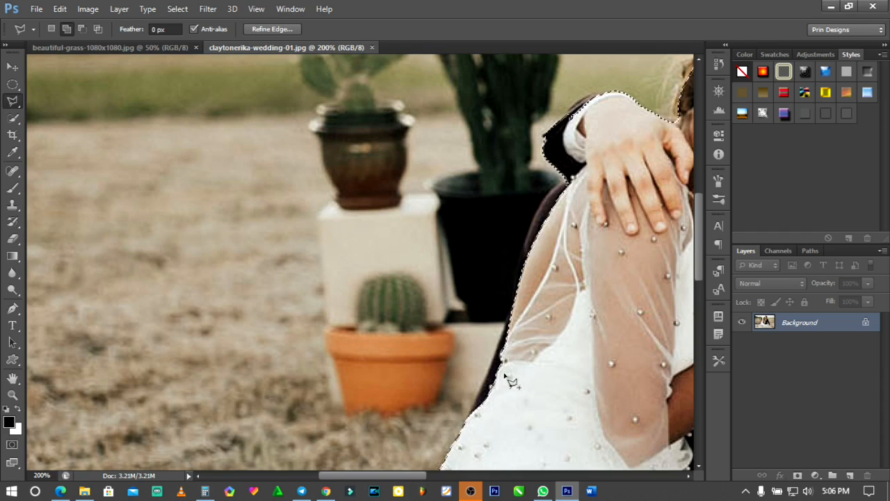
scroll(532, 328, "down", 3)
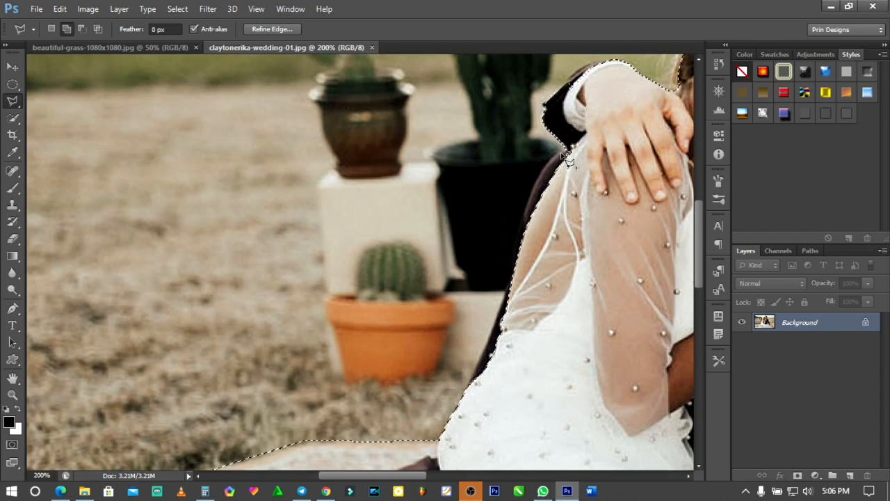
key("alt")
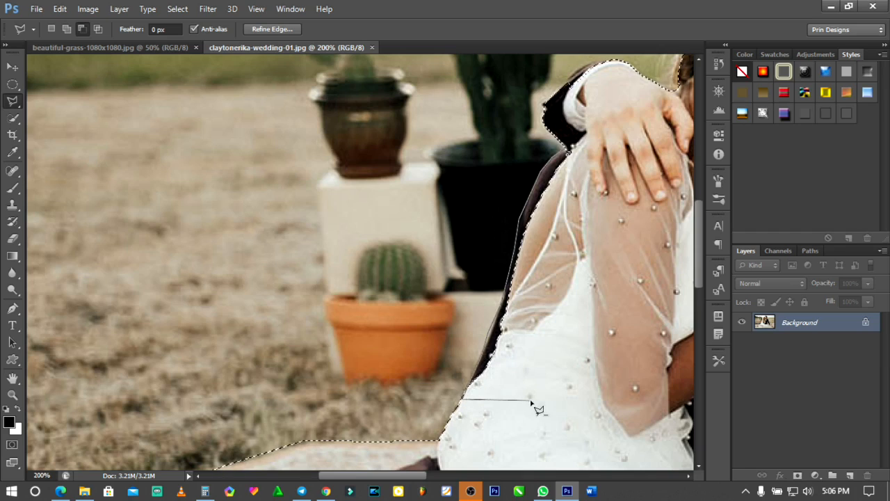
left_click(549, 331)
left_click(587, 270)
left_click(597, 207)
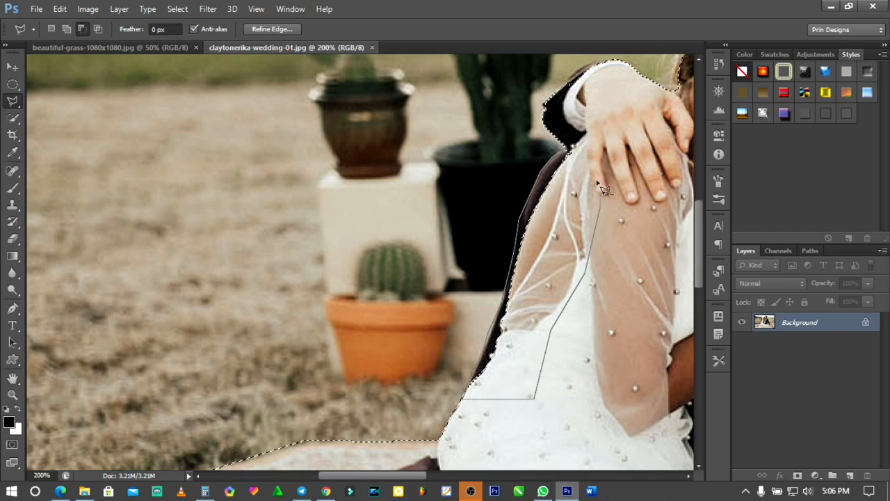
left_click(590, 134)
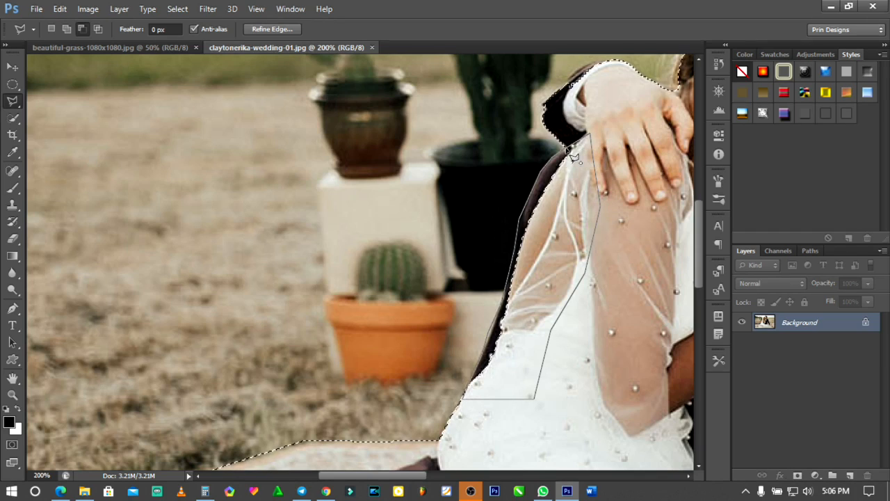
left_click(572, 157)
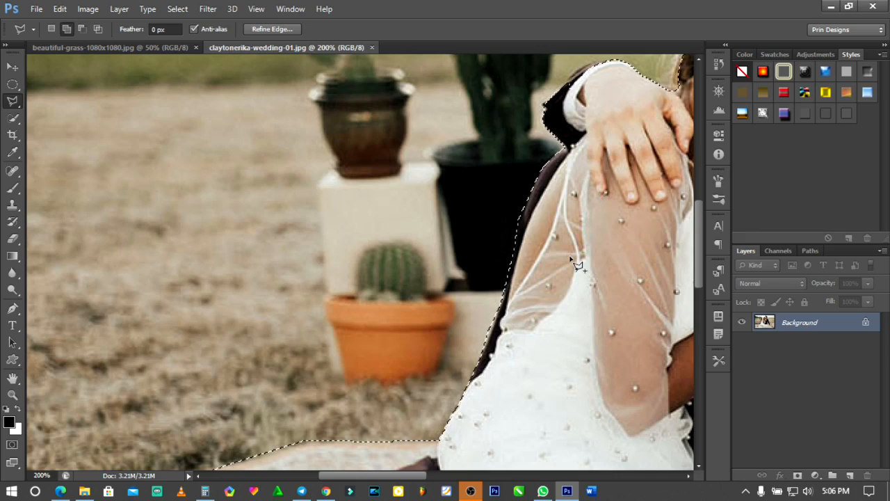
- Subtract the upper edge of the man's jacket cuff and wrist above the bride's shoulder from the selection
scroll(576, 265, "up", 2)
scroll(574, 263, "up", 1)
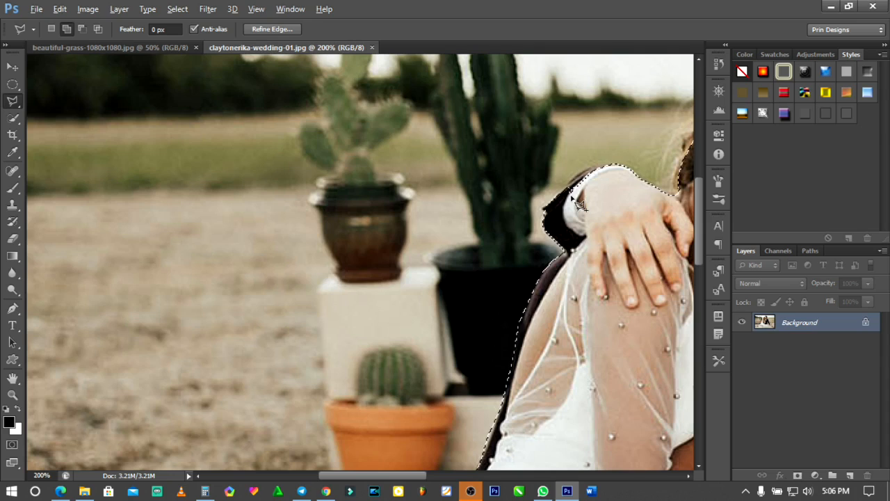
key("alt")
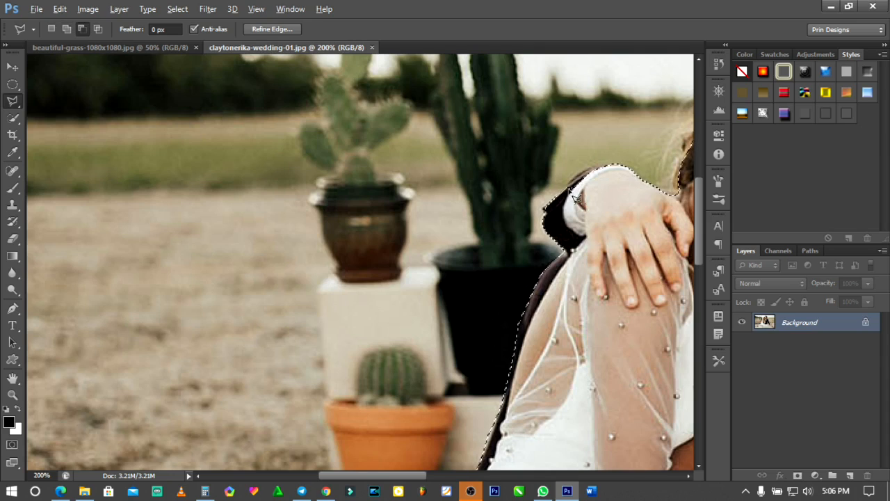
left_click(624, 169)
left_click(622, 186)
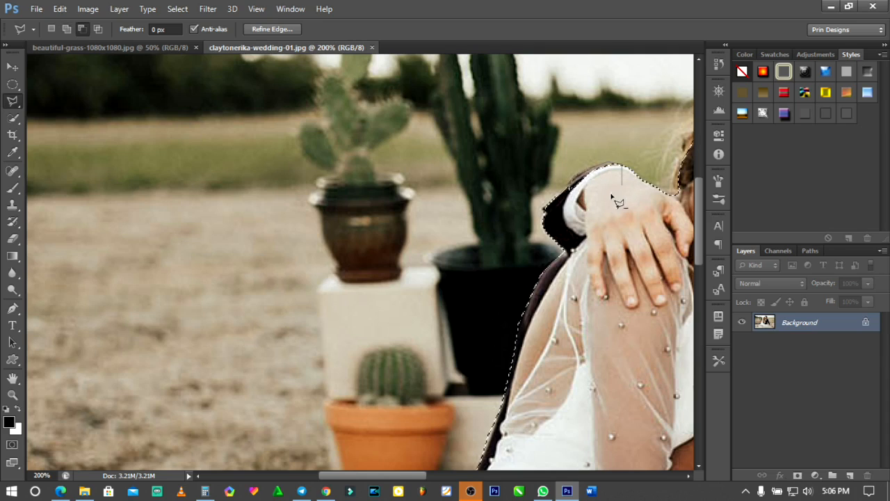
double_click(577, 197)
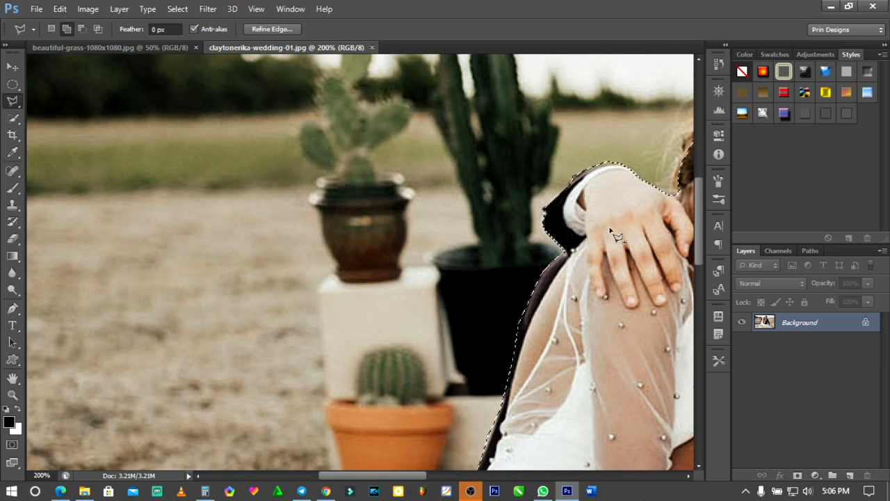
- Invert the selection and copy the couple and rug onto a new layer
scroll(615, 236, "down", 5)
scroll(615, 237, "up", 2)
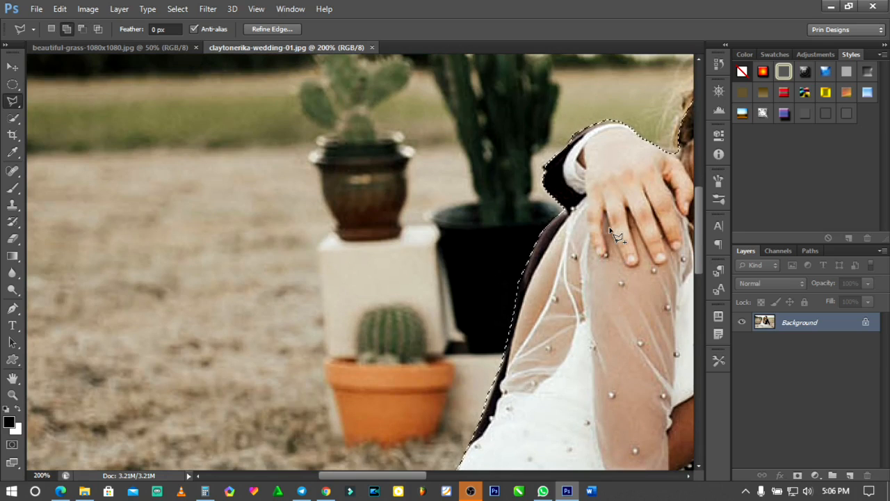
key("ctrl+0")
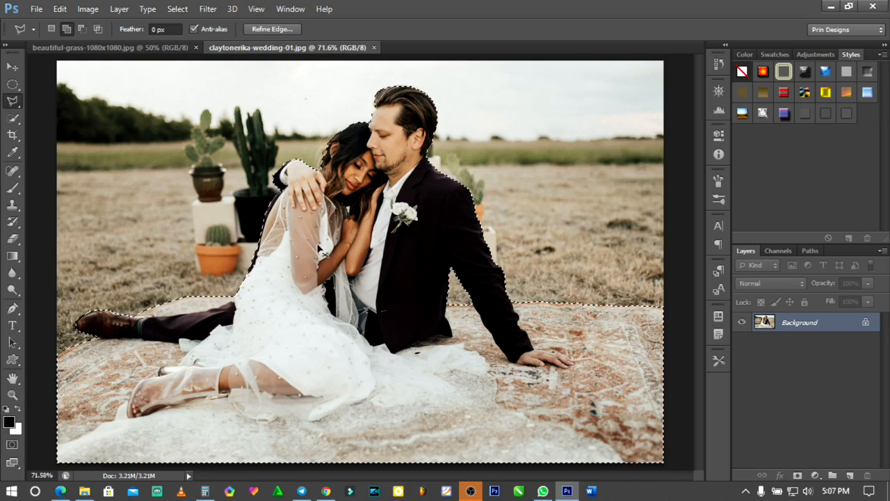
key("ctrl+j")
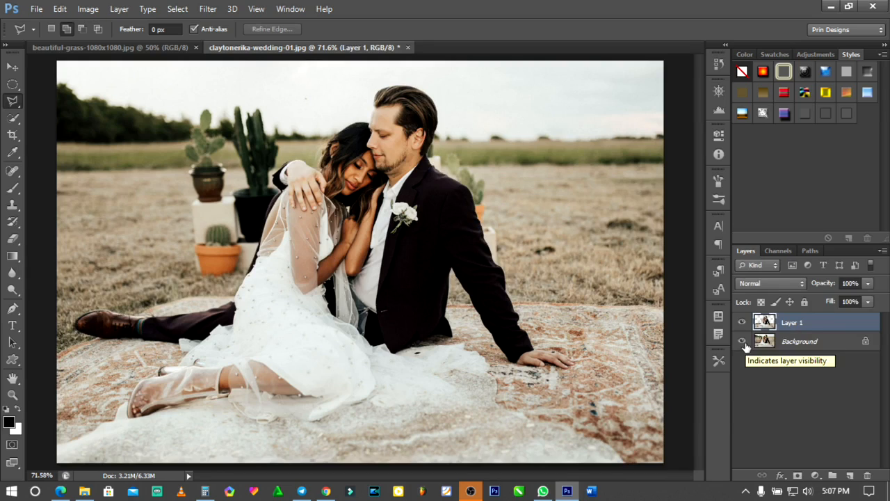
- Hide the Background layer so only the cut-out couple and rug are shown on transparency
key("super+plus")
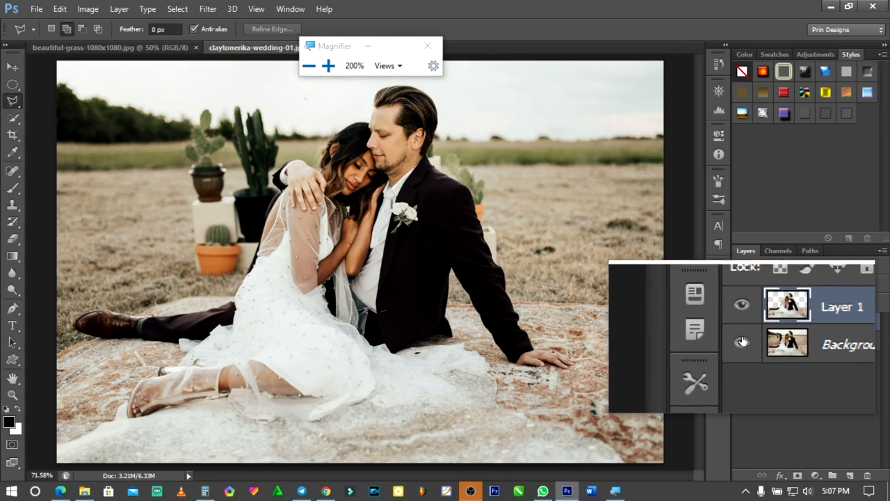
left_click(741, 341)
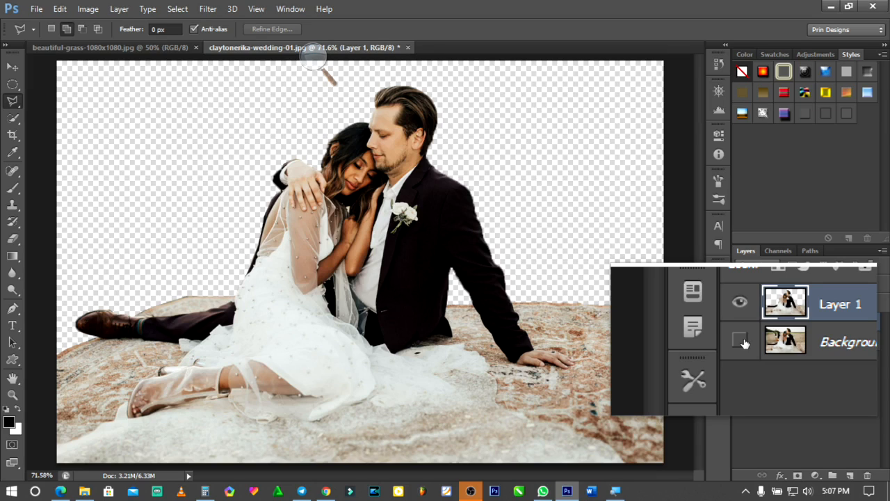
left_click(741, 341)
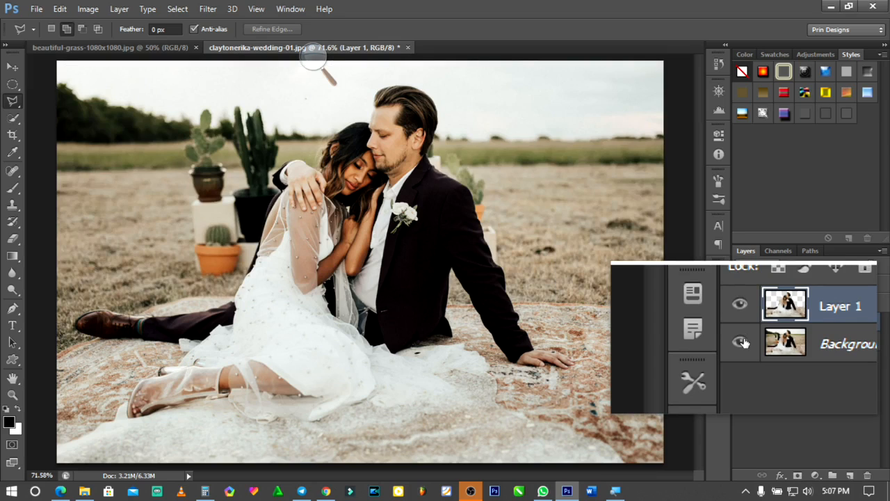
left_click(741, 341)
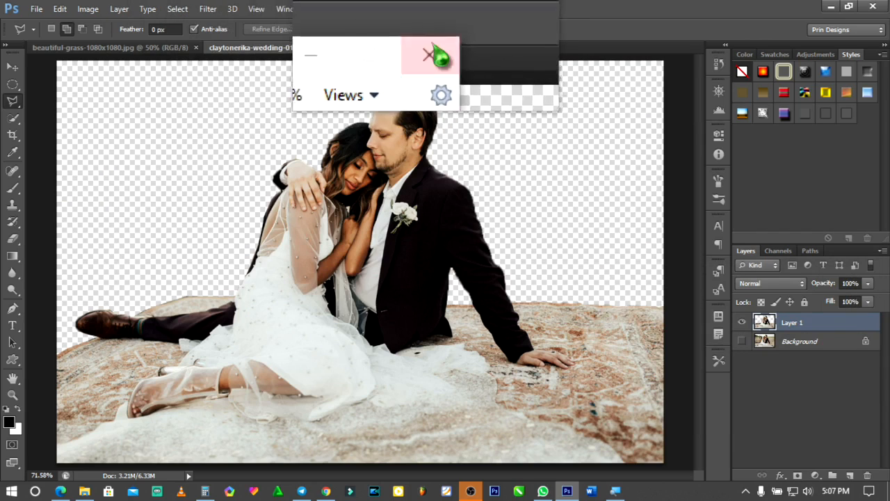
left_click(432, 47)
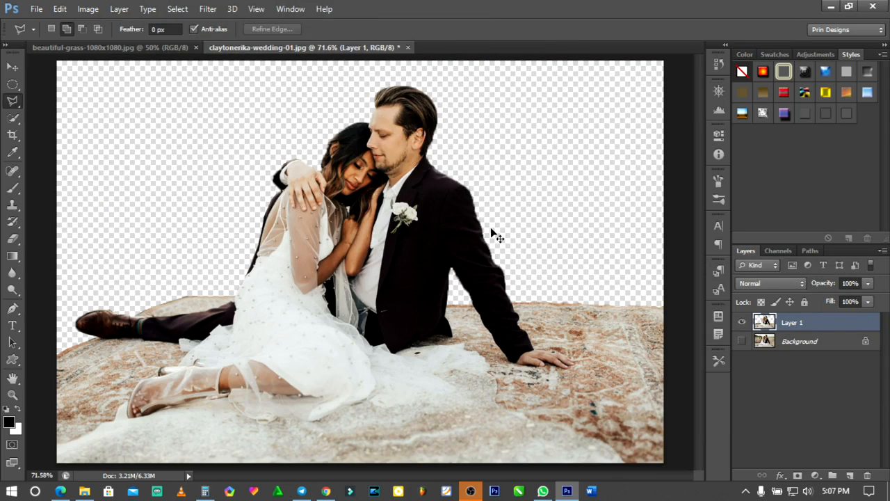
- Load the outline of the cut-out couple layer as a selection and deselect it again
left_click(762, 326, "ctrl")
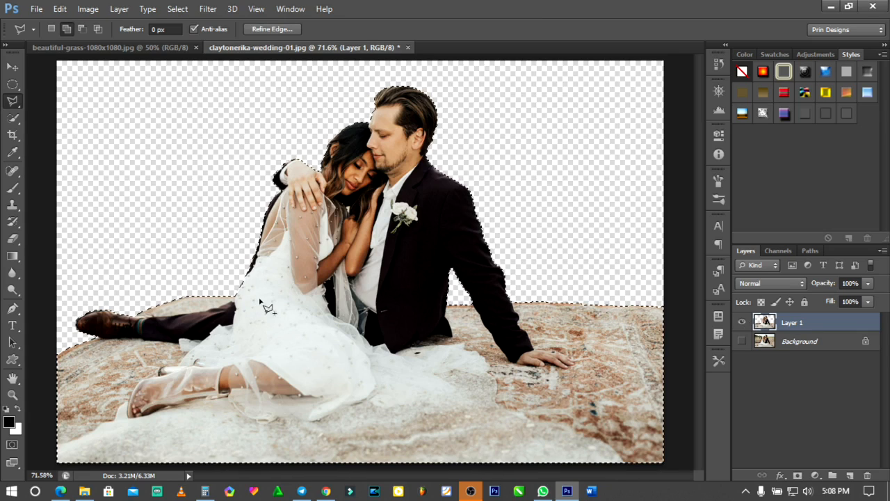
key("ctrl+d")
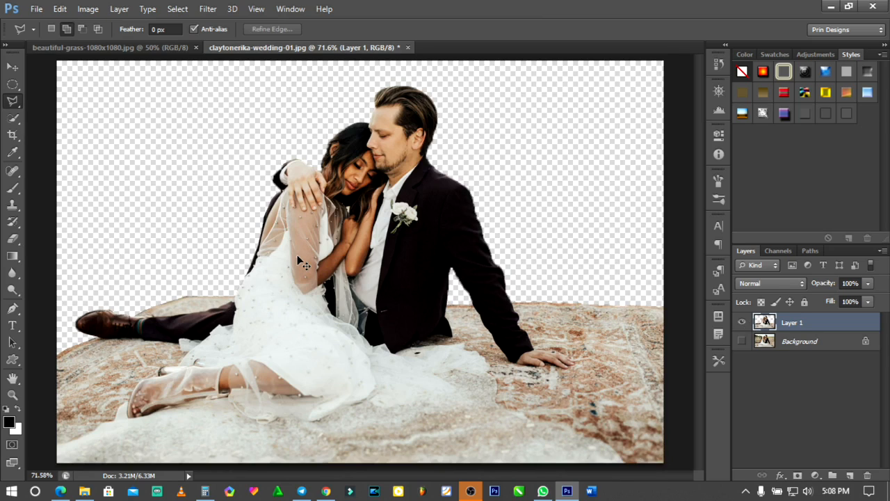
key("ctrl+plus")
key("ctrl+minus")
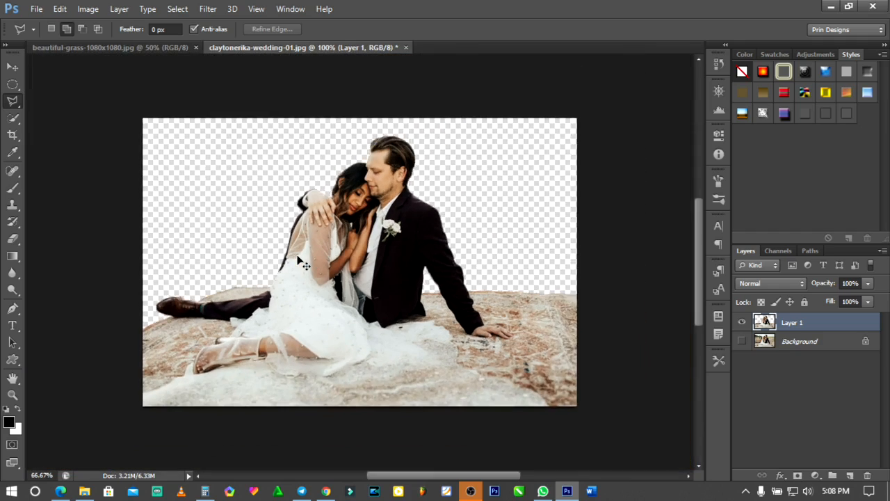
- Duplicate the Background layer of beautiful-grass-1080x1080.jpg into the wedding photo document
key("ctrl+minus")
key("ctrl+minus")
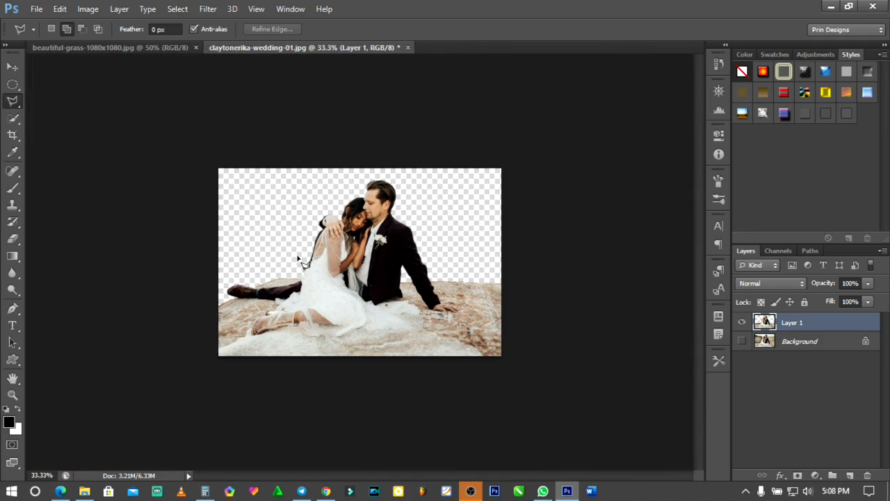
left_click(94, 48)
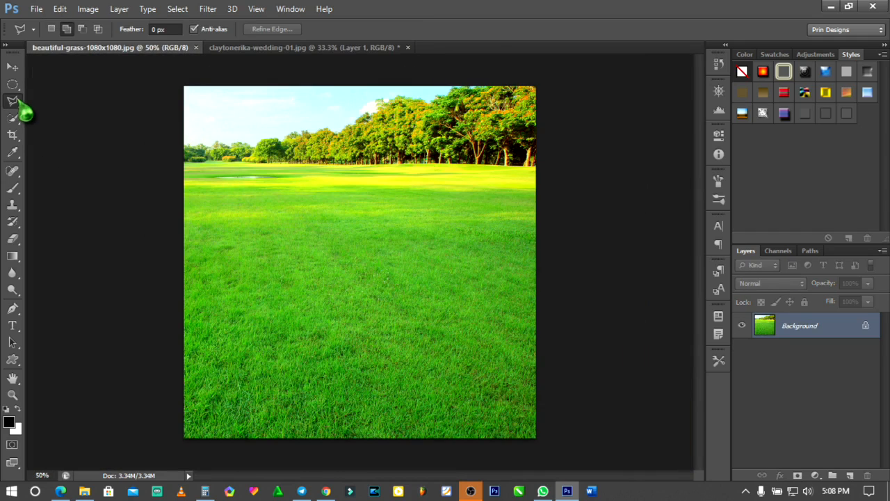
left_click(12, 66)
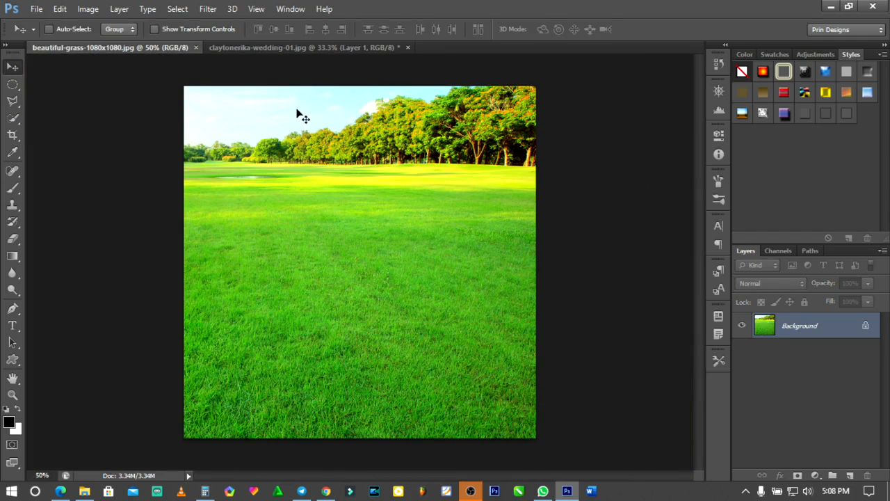
right_click(834, 334)
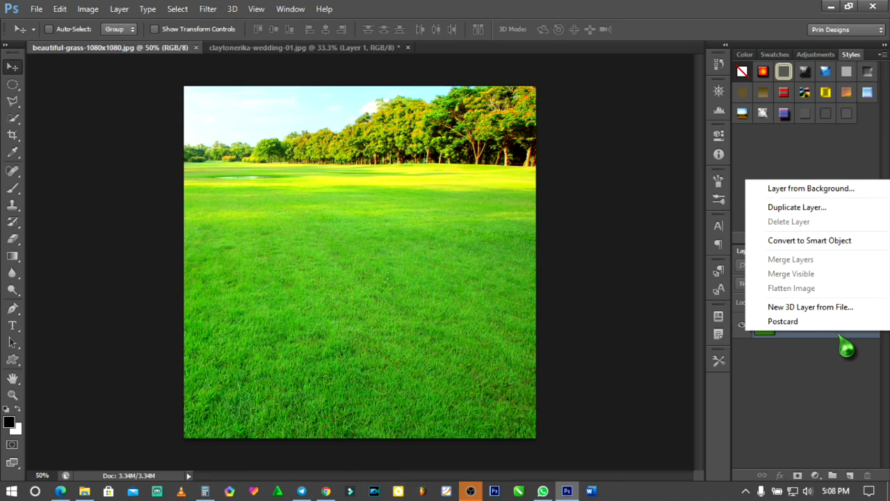
left_click(796, 207)
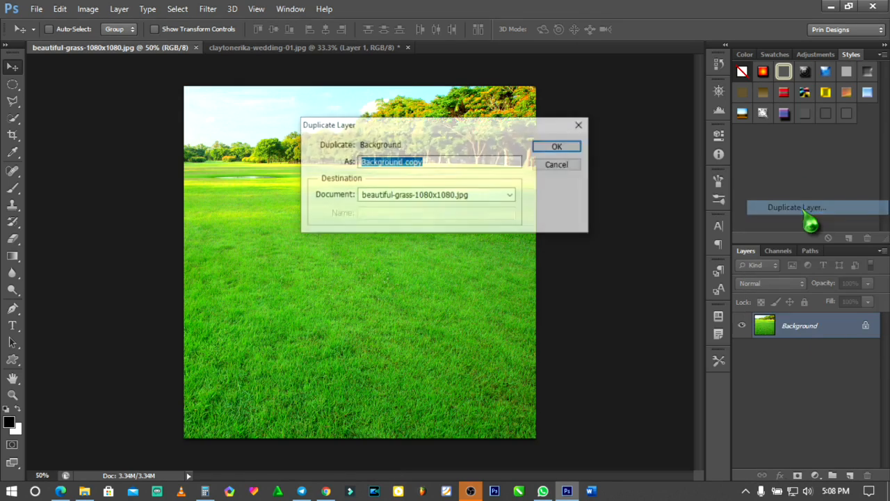
left_click(507, 198)
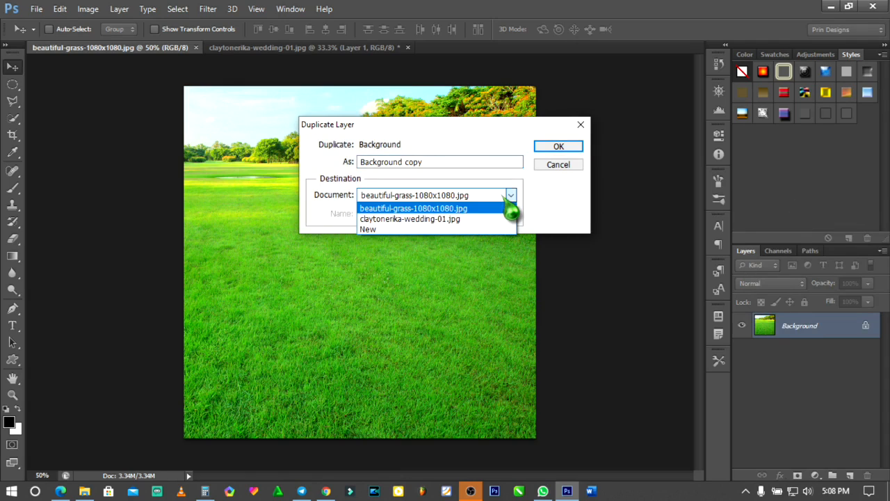
left_click(445, 219)
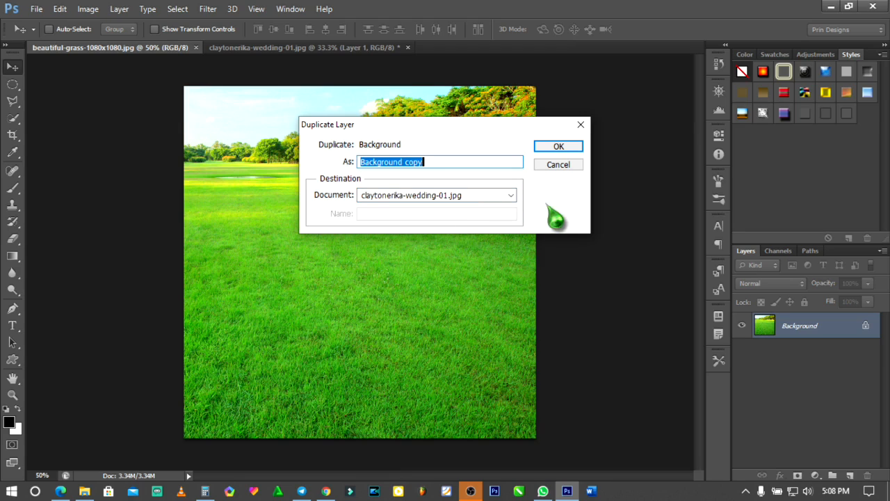
left_click(561, 147)
- In the wedding photo document, scale the Background copy grass layer proportionally to about 125% so it covers the whole canvas
left_click(346, 48)
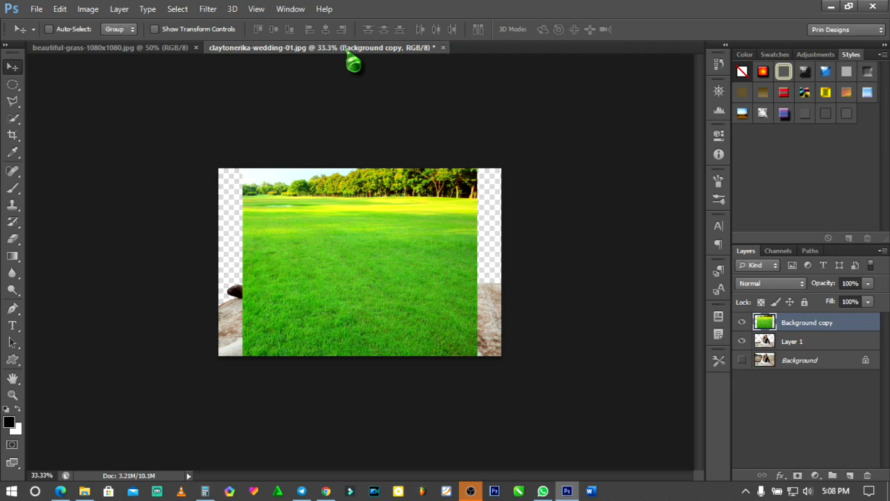
key("ctrl+t")
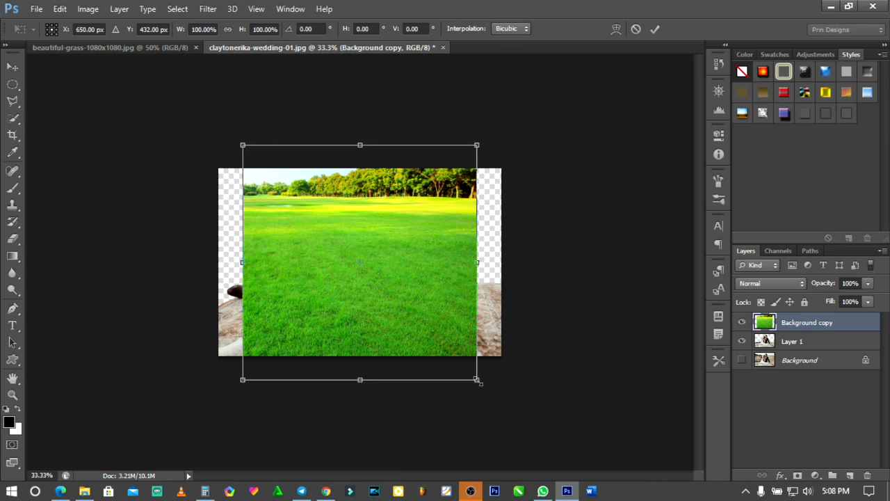
left_click_drag(477, 379, 507, 409)
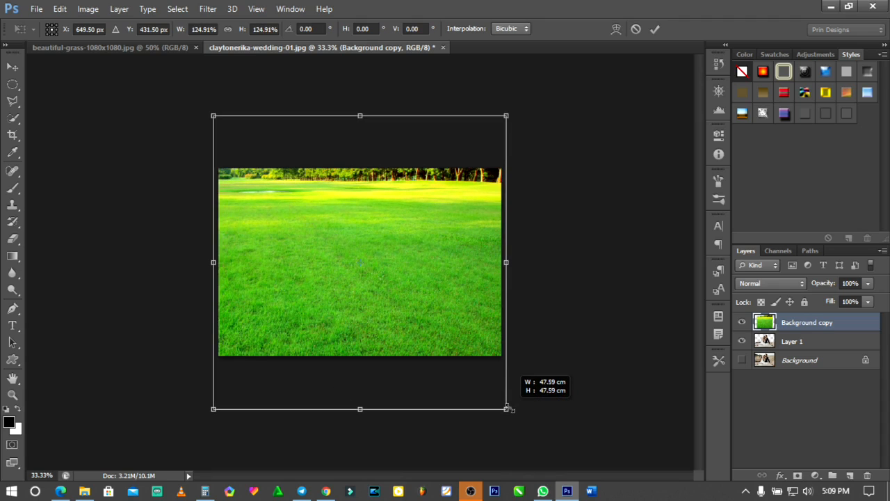
left_click_drag(506, 408, 507, 408)
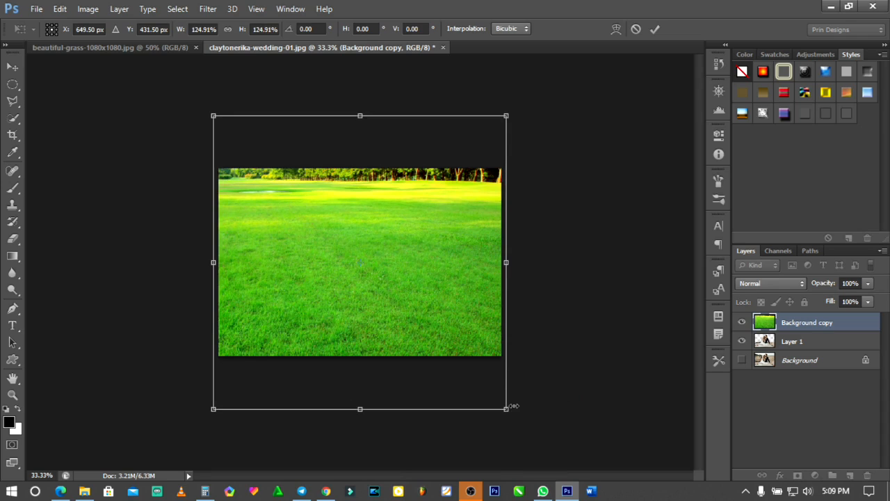
key("Return")
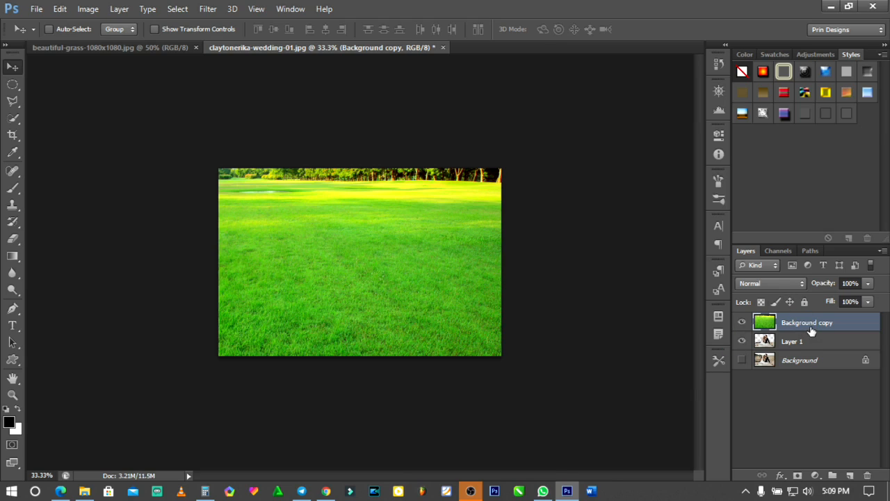
- Place the Background copy grass layer beneath Layer 1 and nudge it slightly upward behind the couple
left_click_drag(810, 329, 802, 353)
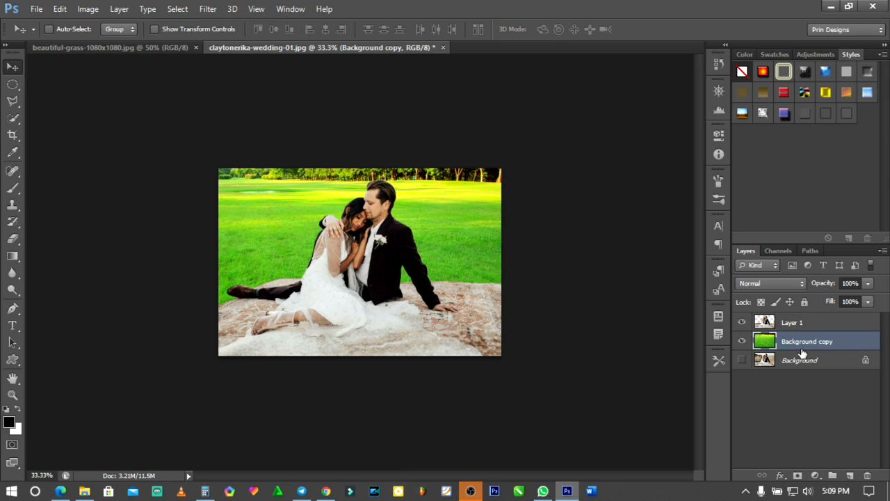
key("ctrl+0")
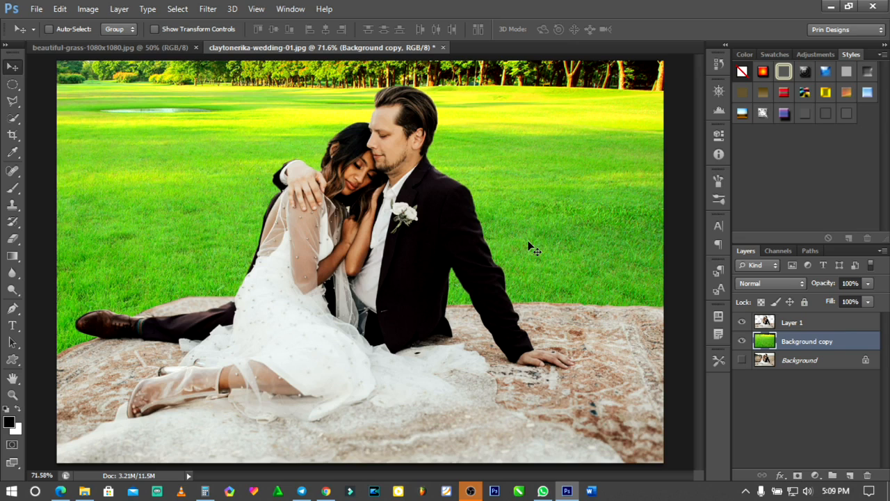
key("ctrl+minus")
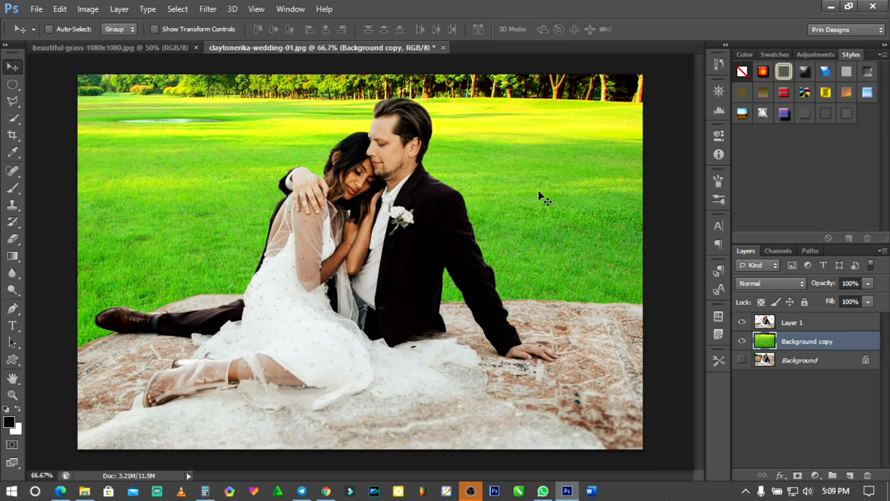
left_click_drag(539, 197, 539, 191)
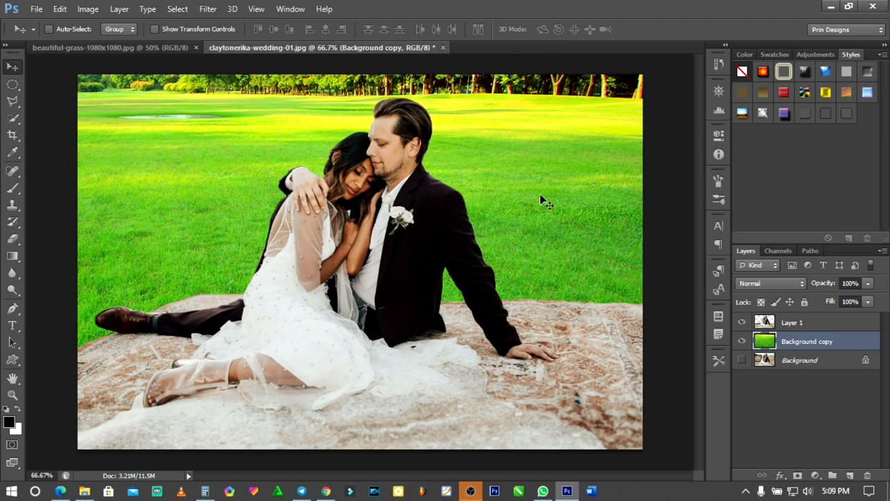
key("ctrl+minus")
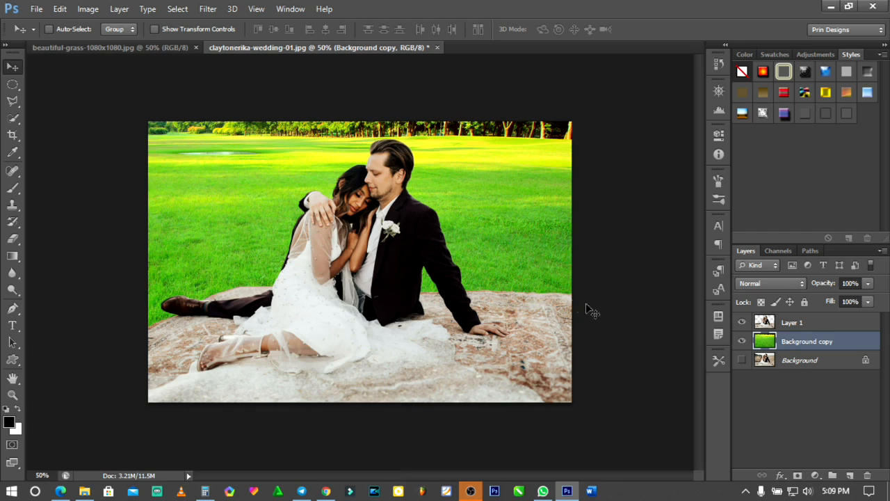
- Add a layer mask to Layer 1, the cut-out couple and rug
left_click(819, 324)
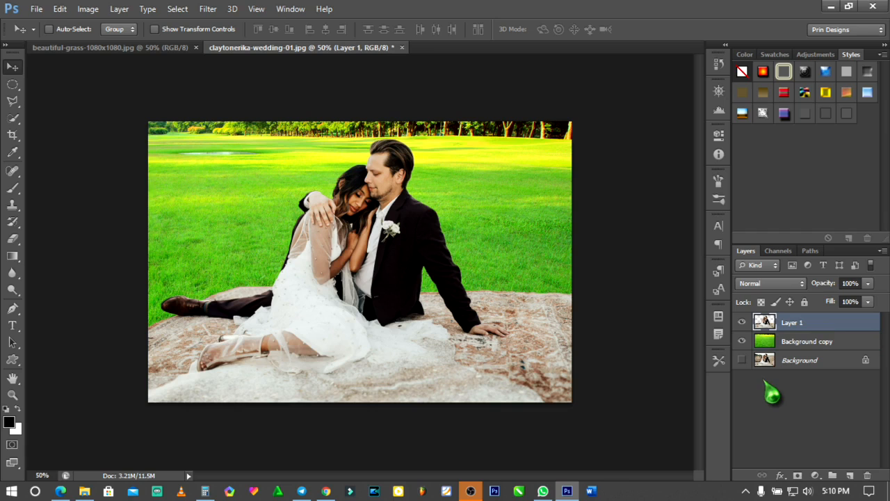
key("ctrl+plus")
key("ctrl+plus")
key("ctrl+plus")
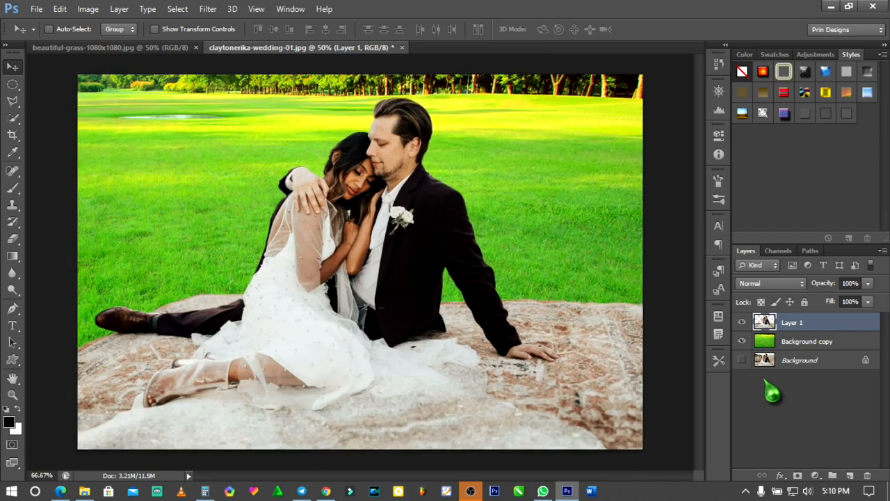
scroll(409, 198, "right", 10)
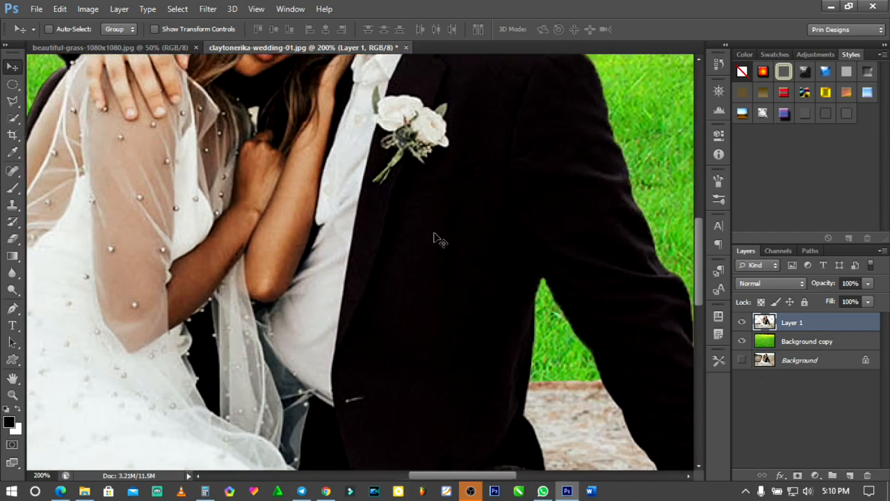
scroll(448, 231, "right", 3)
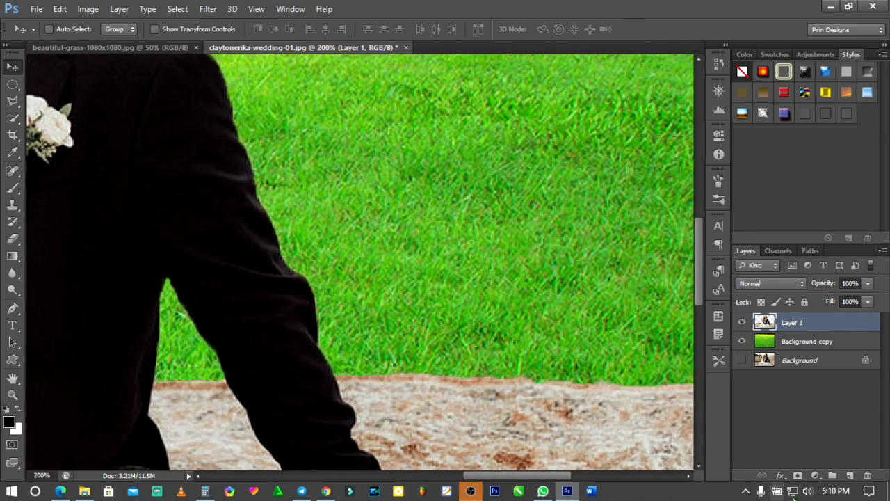
left_click(797, 475)
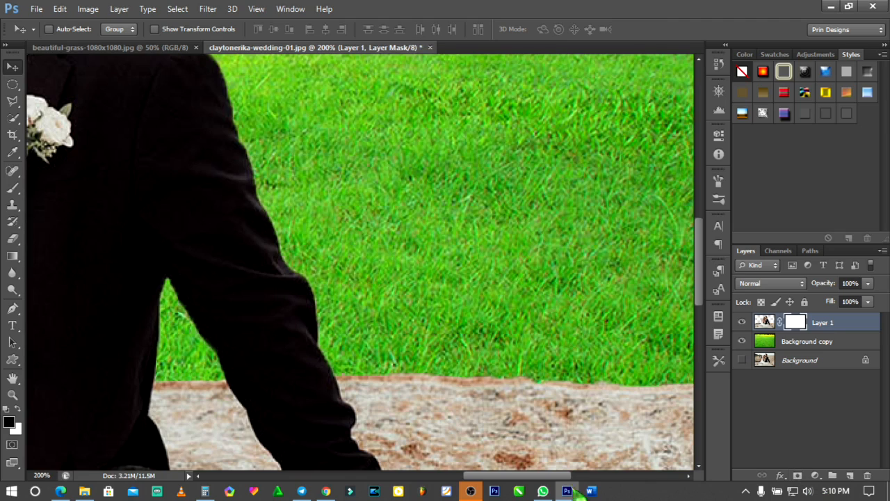
- Paint black on Layer 1's mask with a 15 px brush to soften the rug's upper edge beyond the groom's supporting arm
left_click(13, 188)
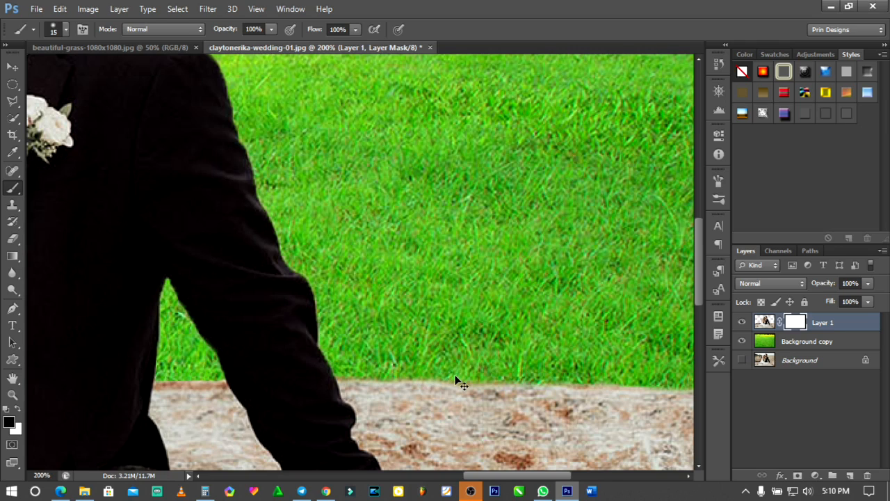
key("ctrl+minus")
key("ctrl+plus")
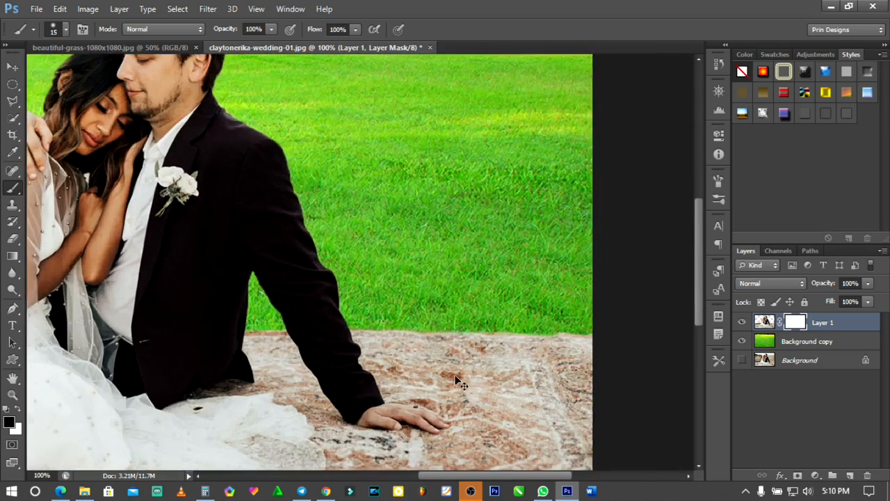
scroll(452, 368, "right", 5)
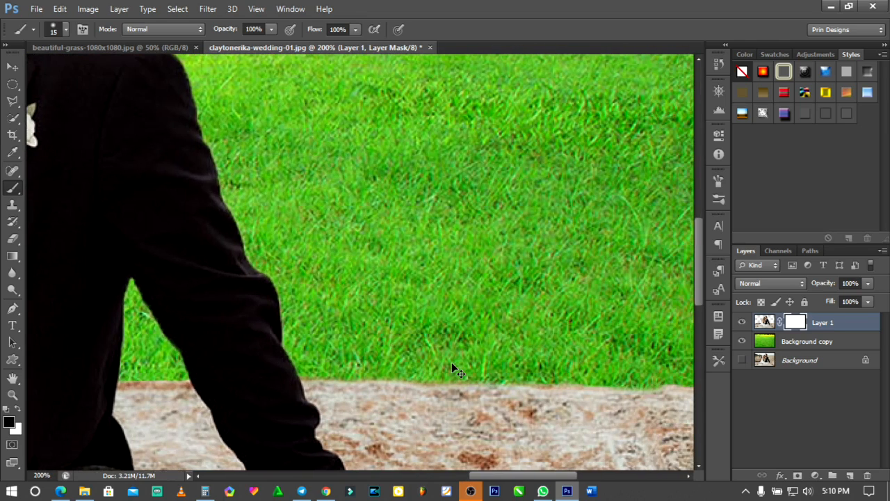
scroll(456, 370, "right", 2)
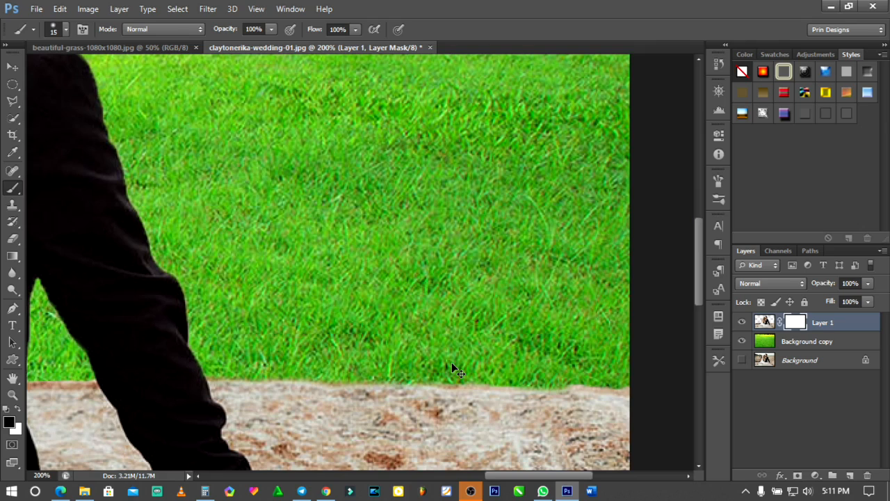
scroll(451, 362, "right", 1)
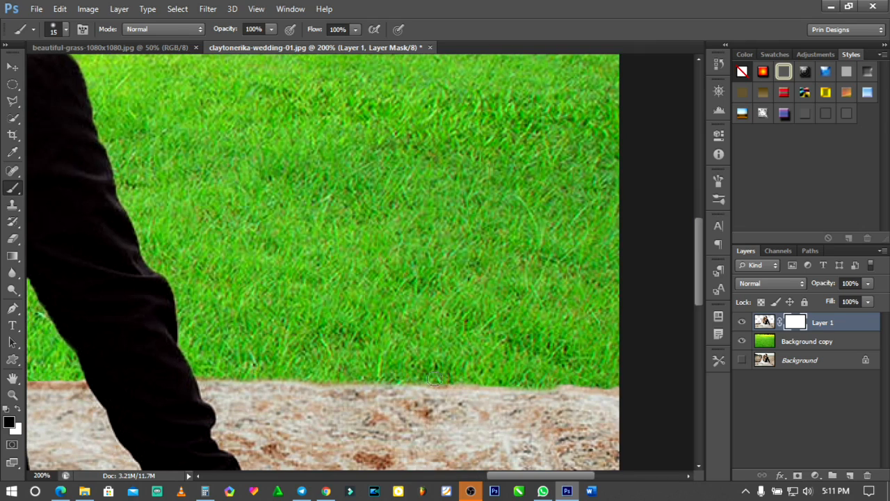
left_click_drag(464, 379, 625, 384)
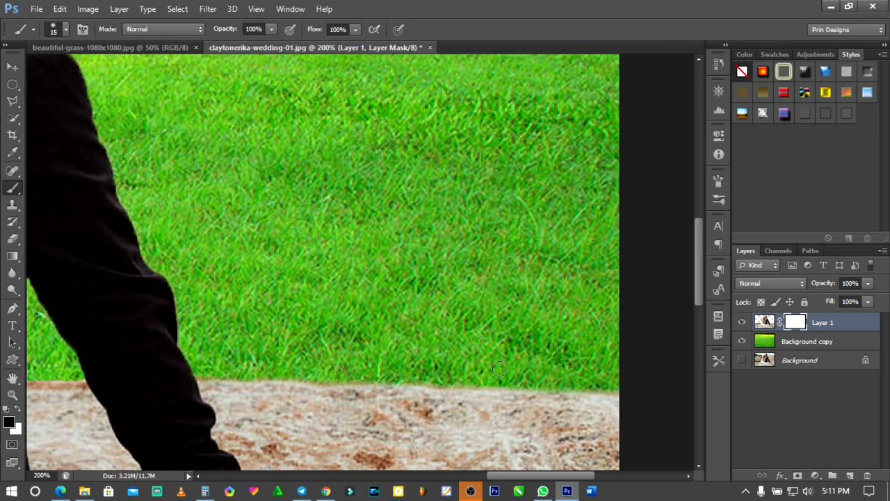
- Mask the rug's upper edge in the gap between the groom's torso and his supporting arm
scroll(410, 380, "left", 1)
scroll(410, 383, "left", 8)
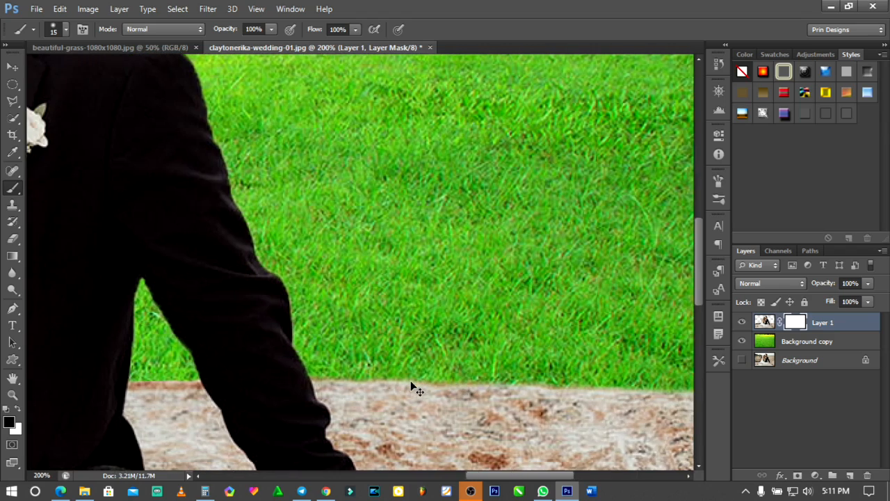
scroll(410, 381, "left", 2)
scroll(342, 381, "left", 2)
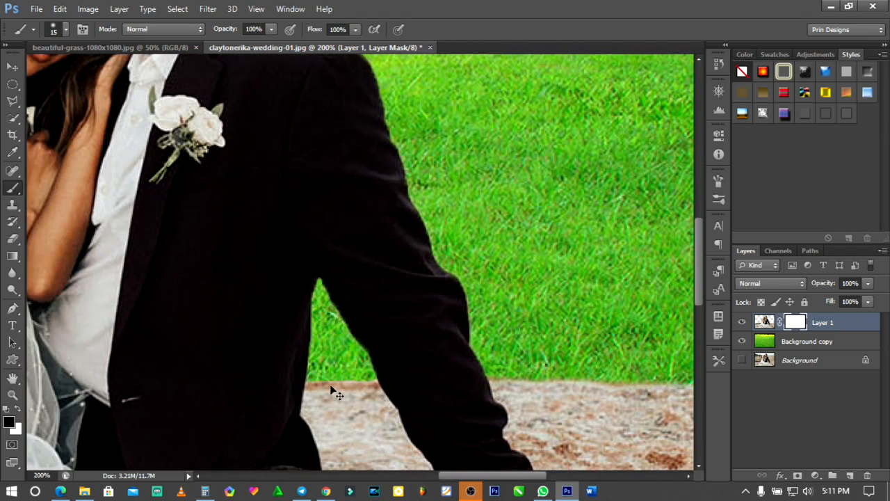
left_click_drag(314, 375, 370, 377)
- Brush black on the mask along the rug's upper edge between the bride's dress and the groom's outstretched leg
scroll(340, 419, "left", 4)
scroll(340, 419, "left", 20)
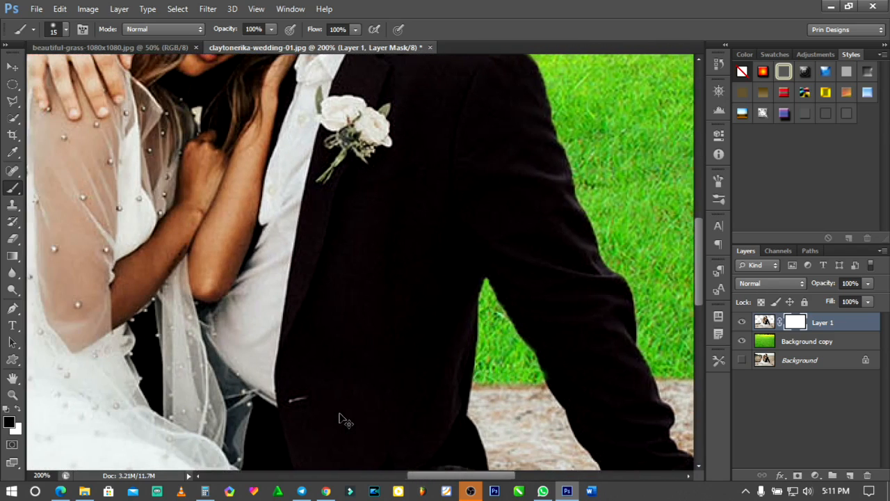
scroll(340, 420, "left", 15)
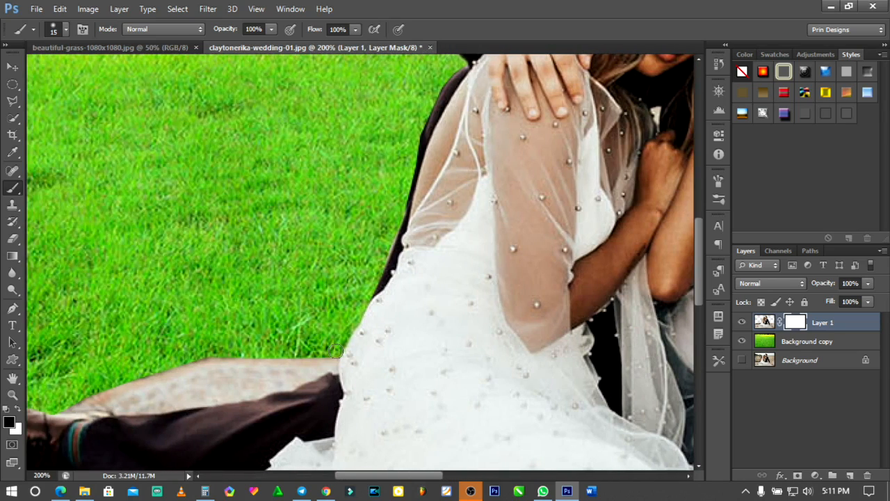
mouse_move(307, 351)
left_mouse_down()
mouse_move(340, 355)
mouse_move(201, 350)
left_mouse_up()
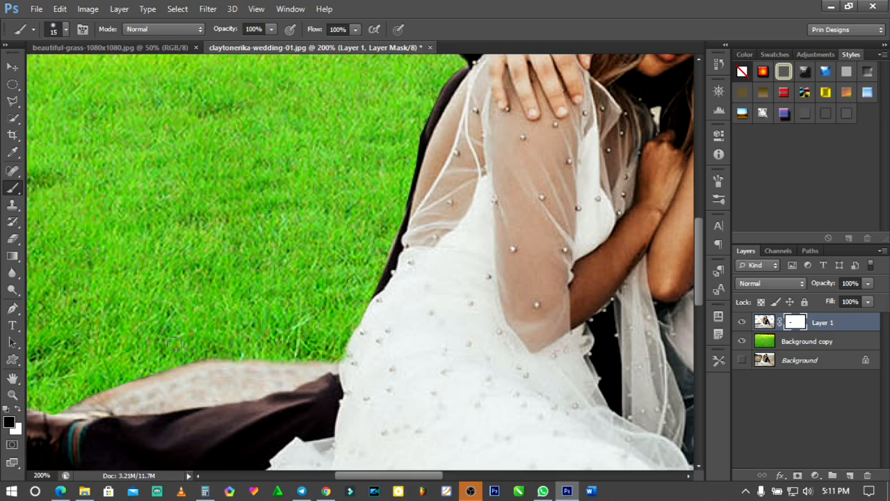
- Soften the rug's edge below the groom's shoe out to the canvas border by painting black on the mask
scroll(174, 343, "left", 3)
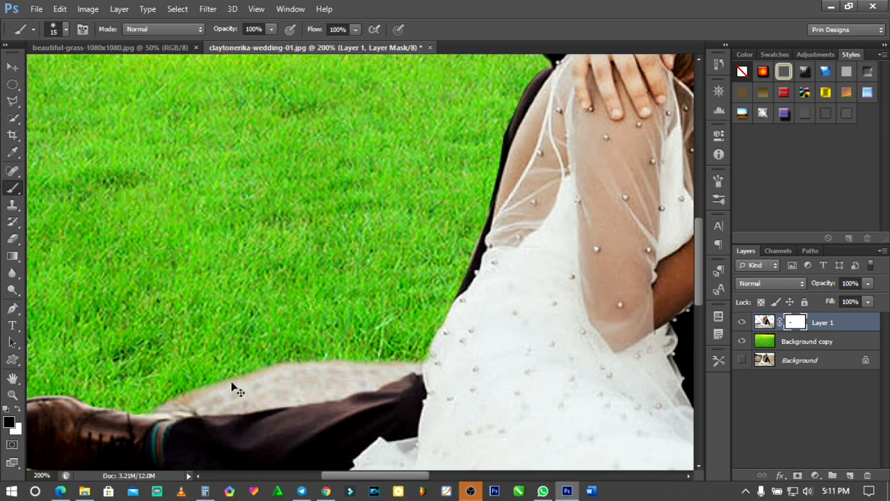
scroll(232, 383, "left", 6)
scroll(235, 380, "down", 5)
scroll(235, 380, "left", 2)
scroll(225, 386, "left", 1)
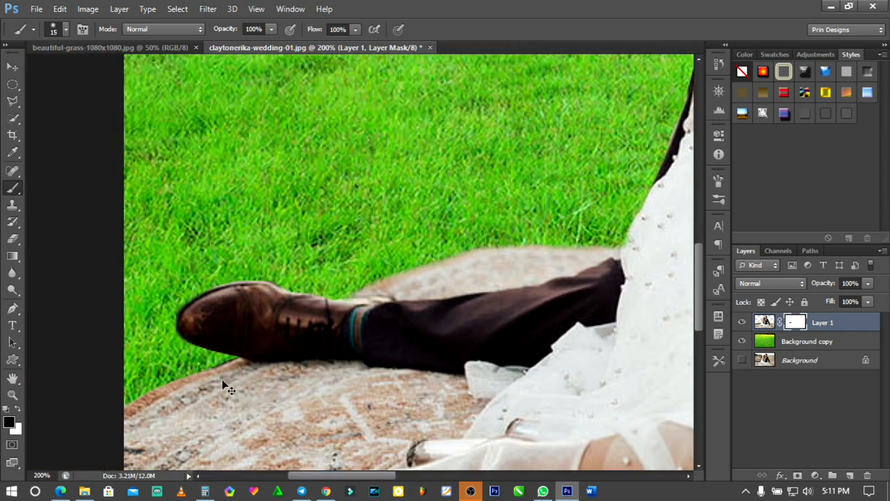
left_click_drag(216, 362, 116, 405)
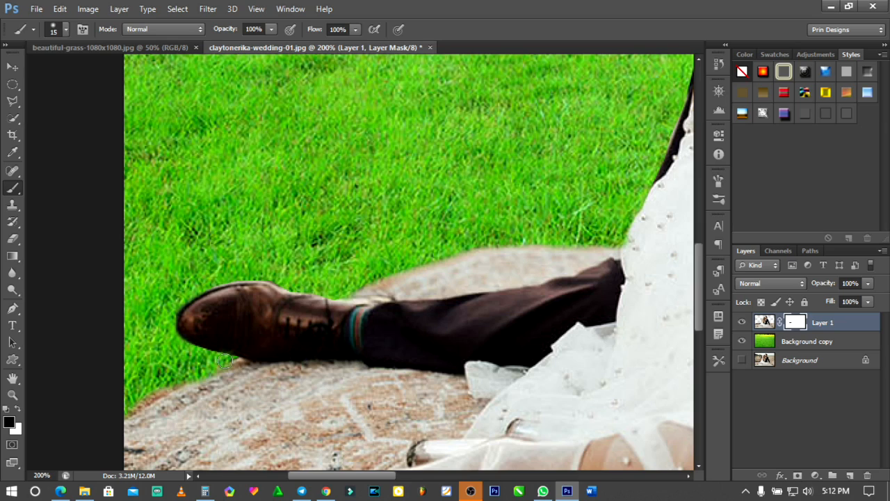
mouse_move(213, 356)
left_mouse_down()
mouse_move(179, 347)
mouse_move(169, 332)
mouse_move(207, 363)
left_mouse_up()
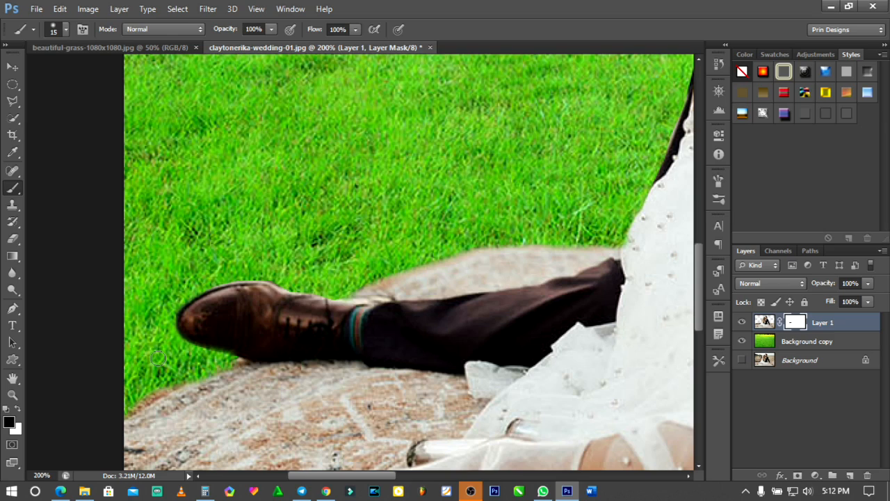
- Paint three test strokes in black on Layer 1's mask across the rug below the shoe, undoing and restoring strokes for comparison
left_click_drag(182, 377, 233, 486)
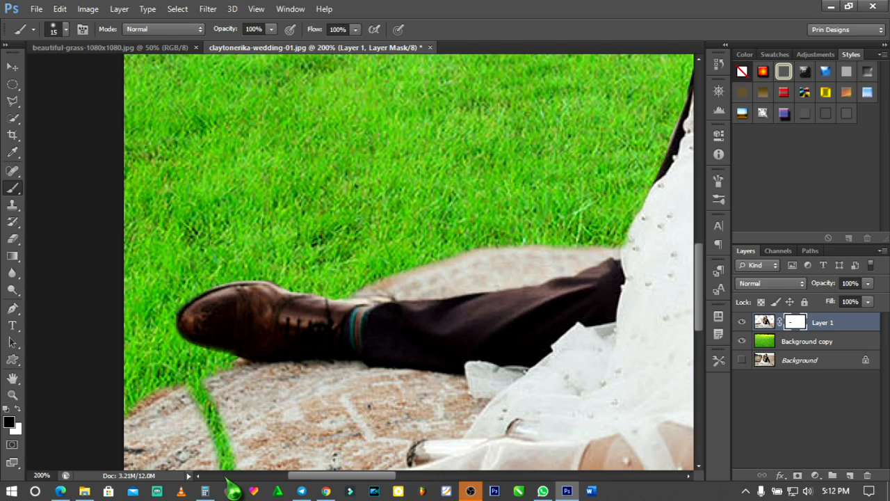
key("ctrl+z")
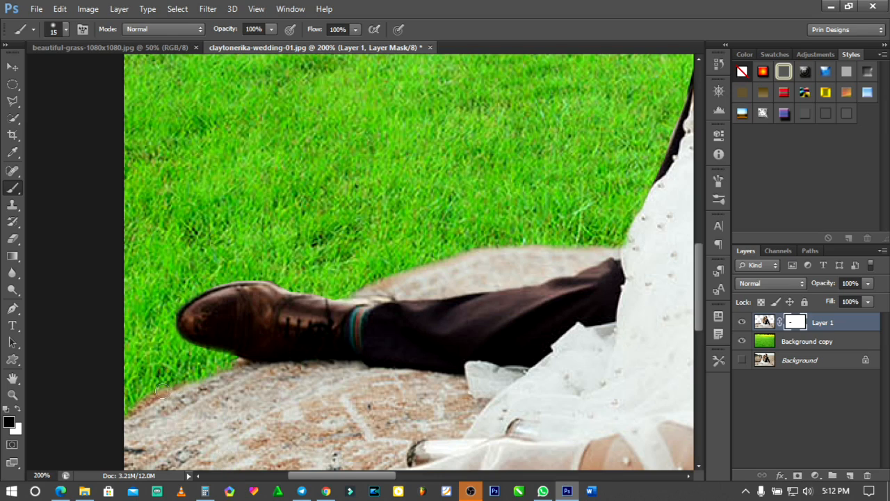
left_click_drag(161, 390, 149, 473)
mouse_move(192, 391)
left_mouse_down()
mouse_move(247, 478)
mouse_move(228, 381)
mouse_move(363, 473)
left_mouse_up()
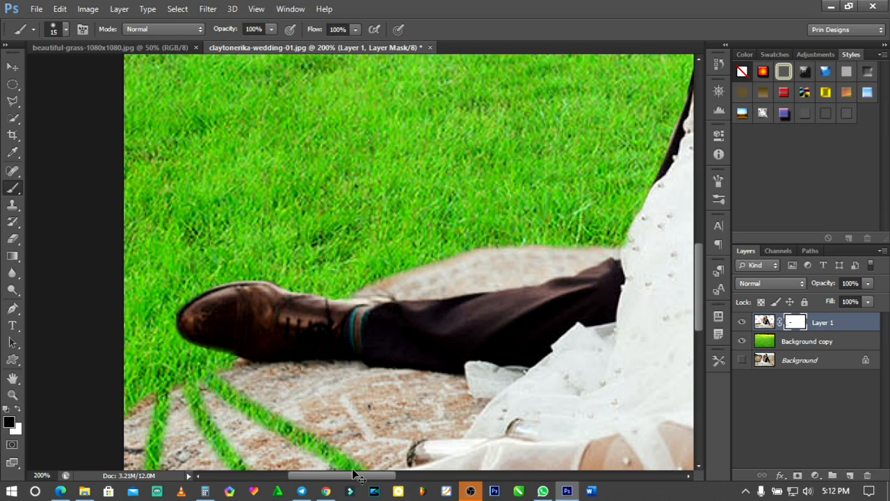
key("ctrl+z")
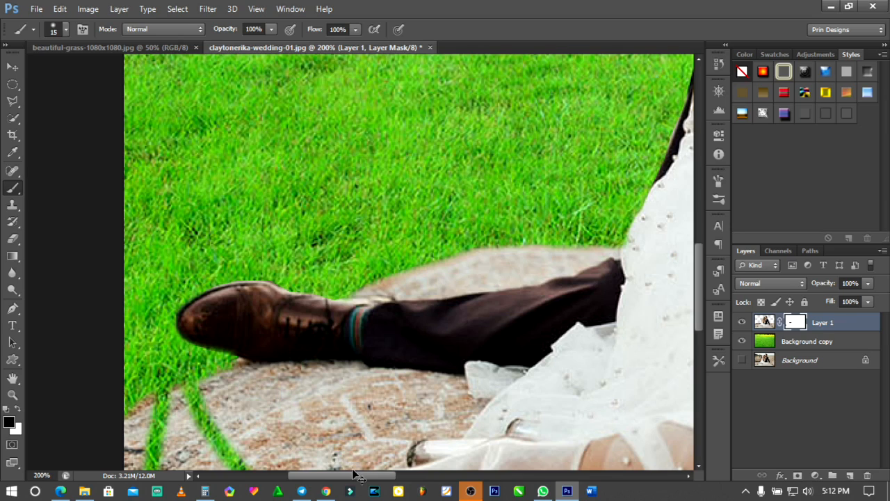
left_click(350, 467, "shift")
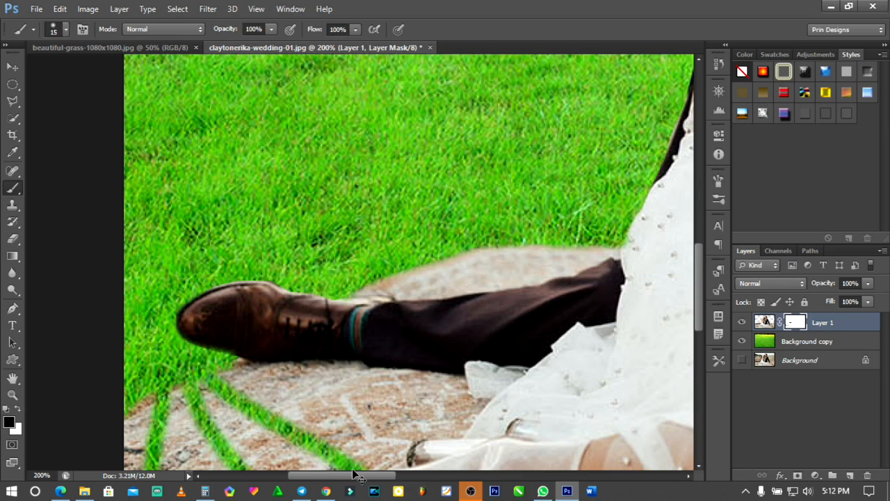
- Undo the three test strokes on Layer 1's mask one at a time, and restore two of them
key("ctrl+z")
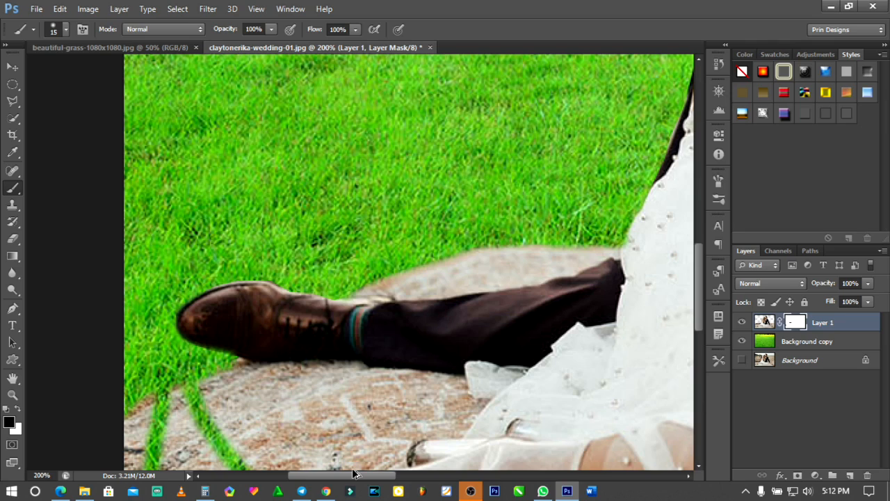
key("ctrl+alt+z")
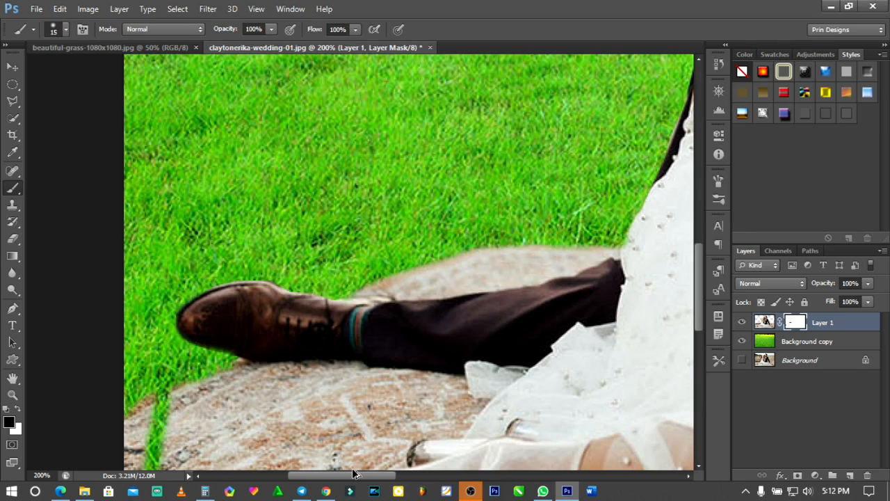
key("ctrl+alt+z")
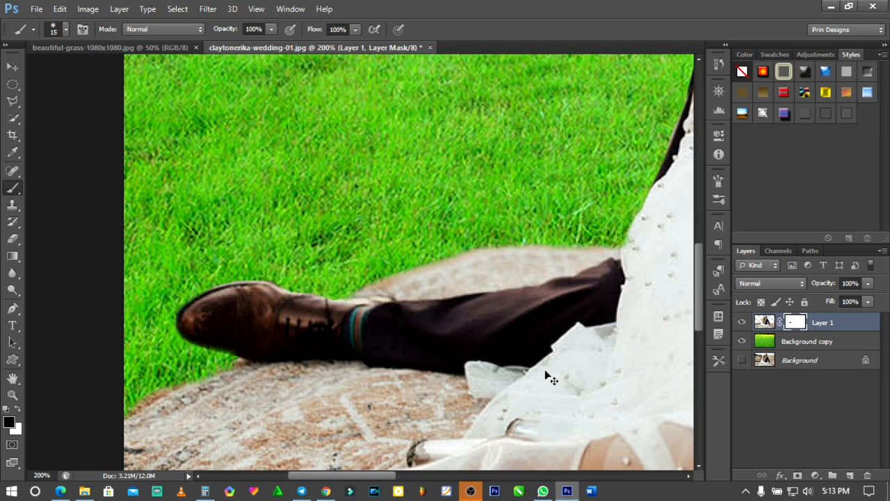
key("ctrl+shift+z")
key("ctrl+shift+z")
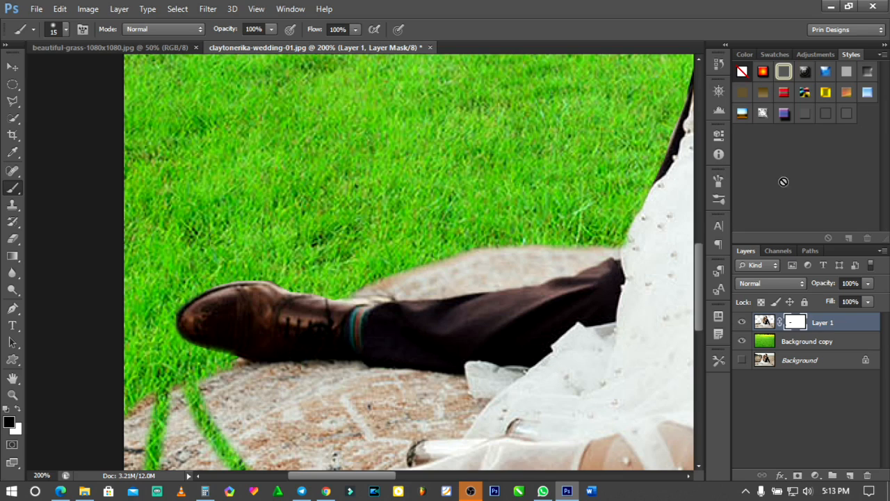
- Review the recorded brush states in the history and revert the mask to the state before the test strokes
left_click(720, 68)
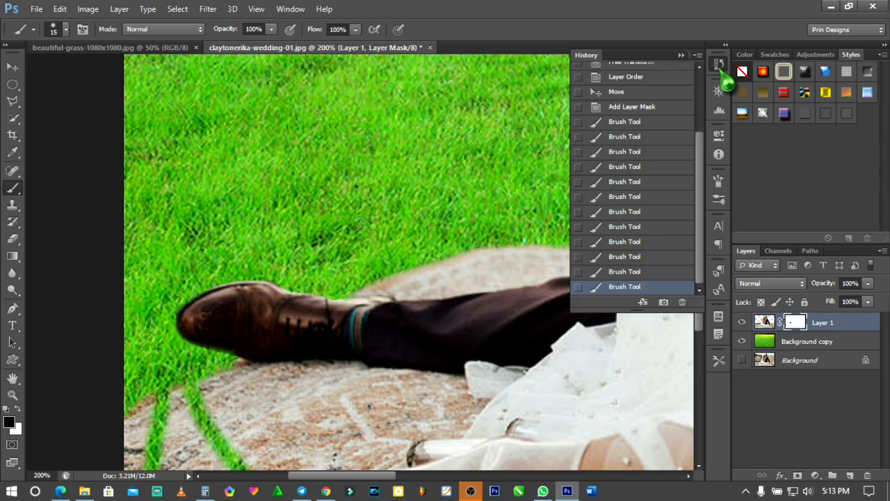
scroll(628, 187, "up", 5)
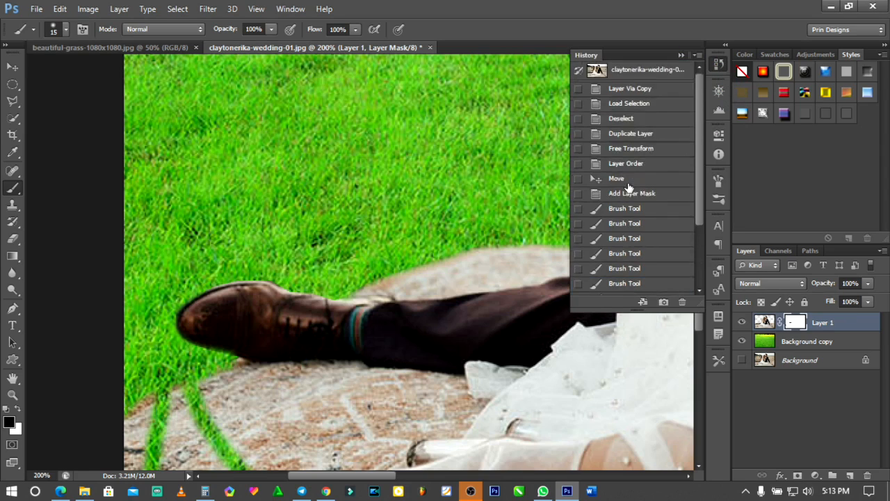
scroll(628, 187, "down", 5)
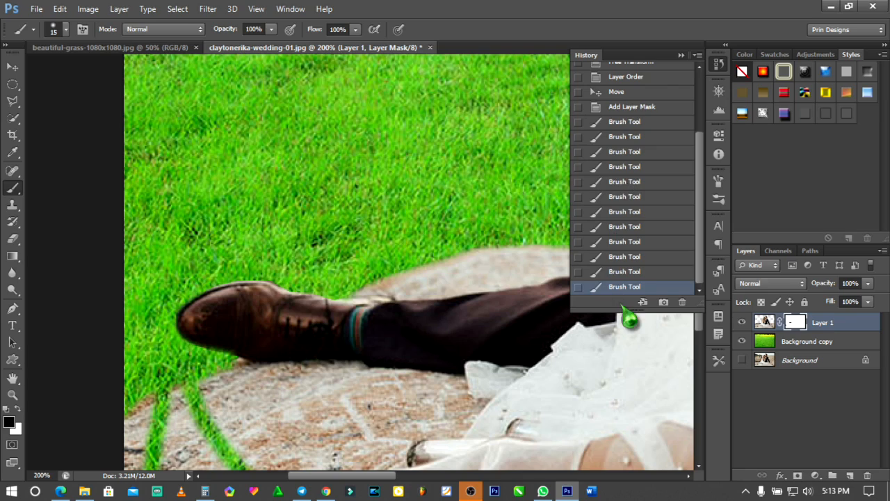
left_click(622, 256)
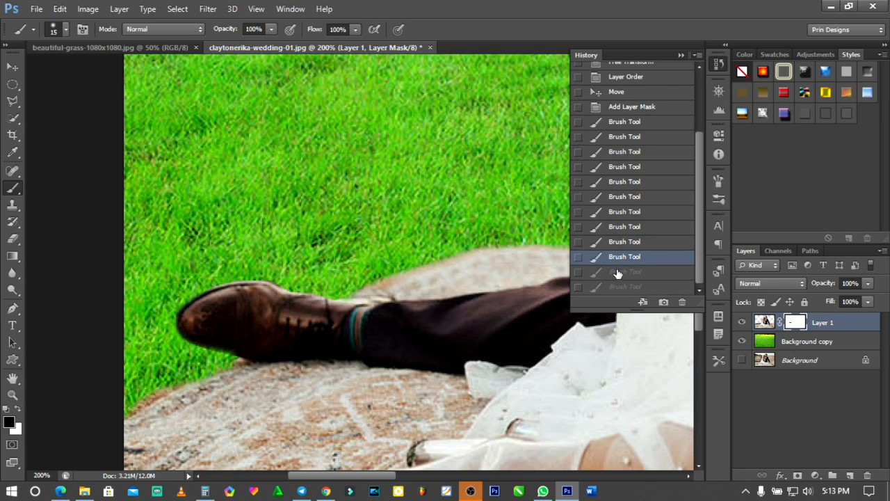
left_click(618, 271)
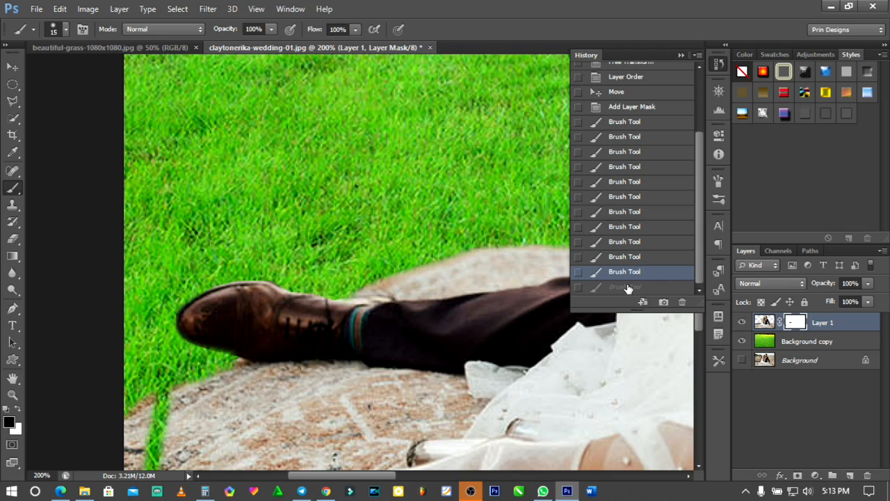
left_click(628, 288)
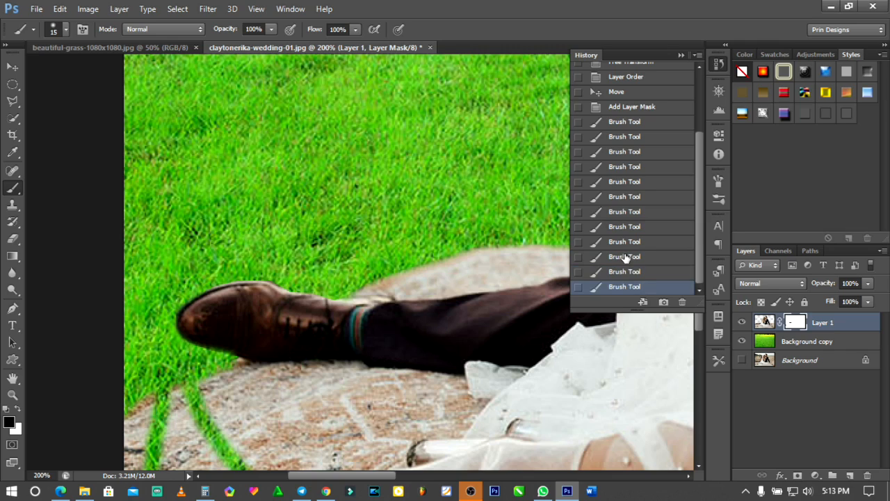
left_click(625, 257)
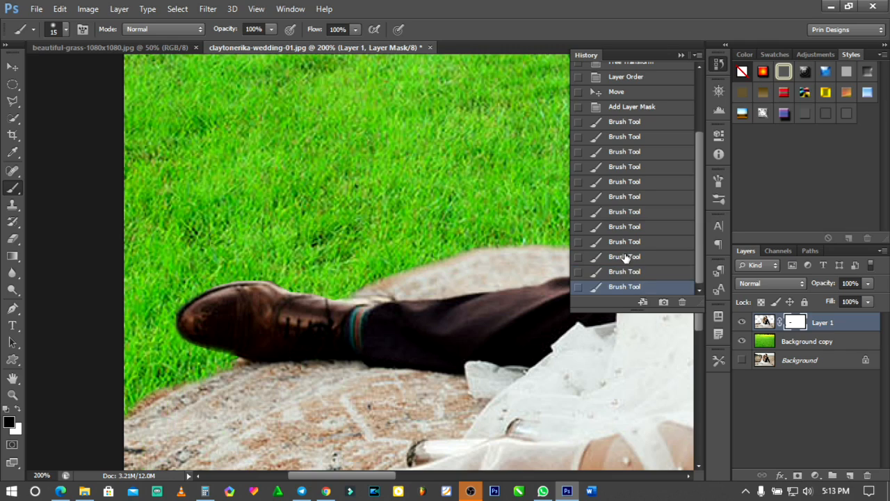
left_click(681, 54)
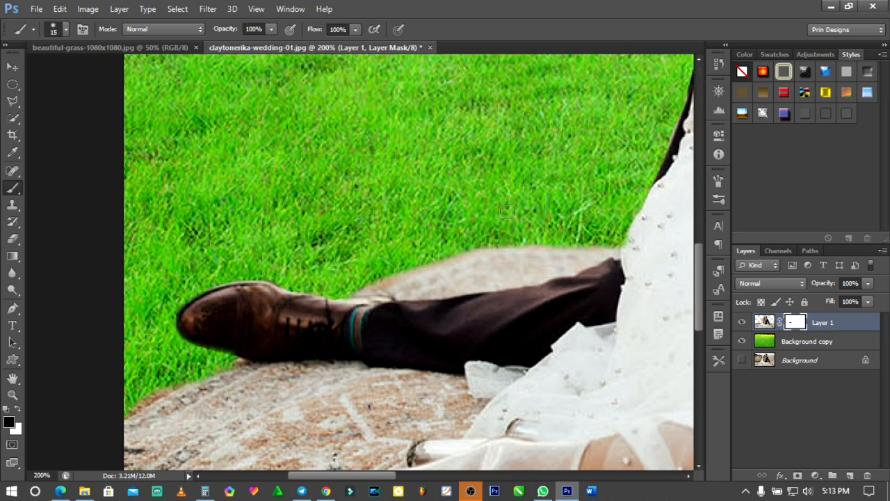
- Extend the canvas to the left of the composite to slightly more than double width using the Crop tool
key("ctrl+0")
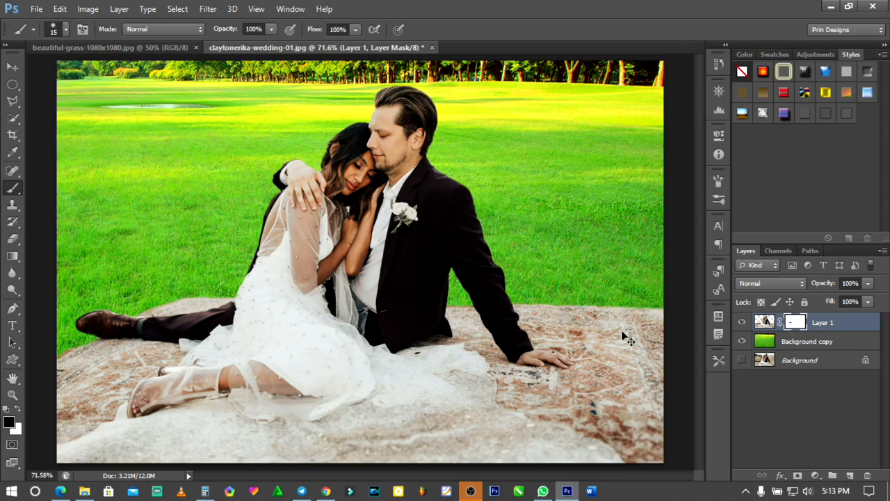
key("ctrl+minus")
key("ctrl+minus")
key("ctrl+minus")
key("ctrl+minus")
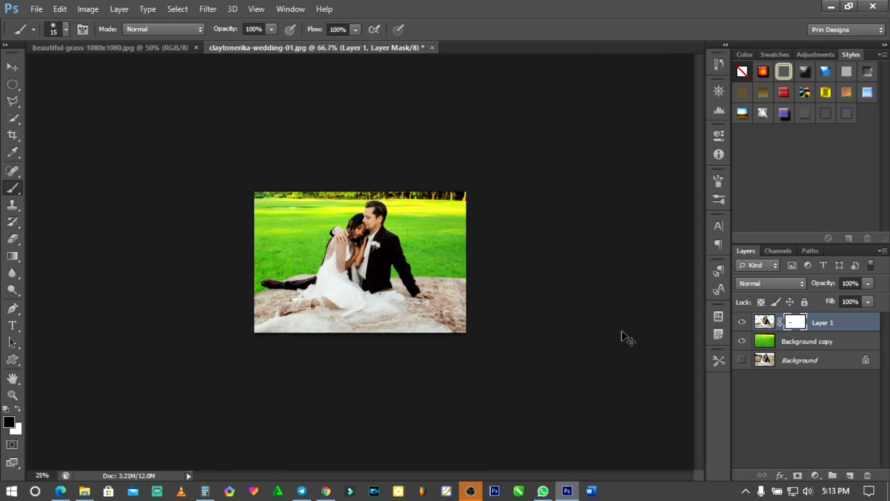
left_click(806, 363)
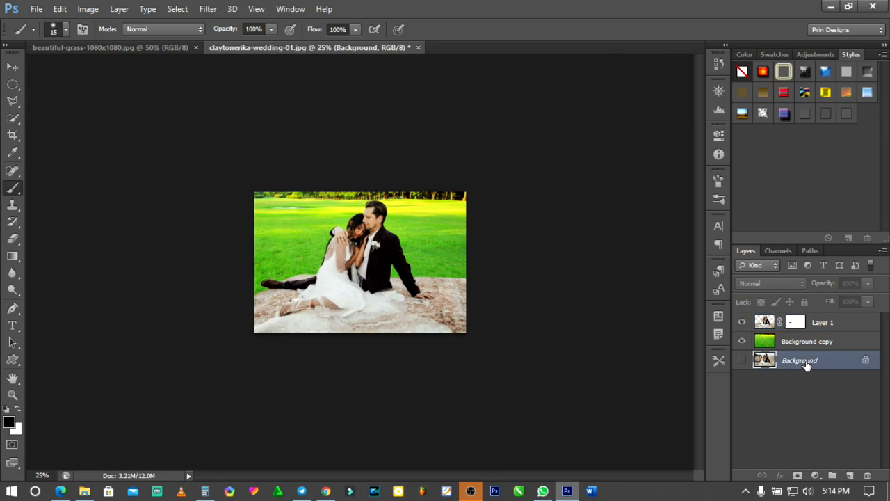
left_click(13, 134)
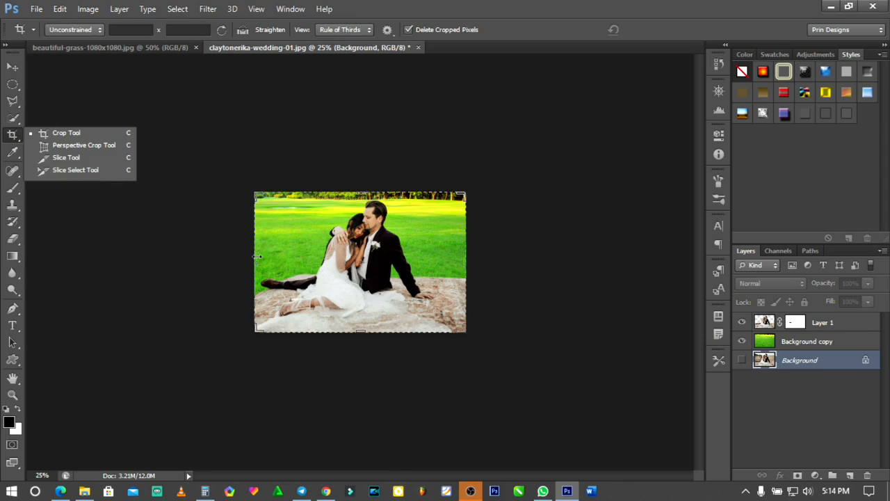
left_click_drag(256, 257, 132, 267)
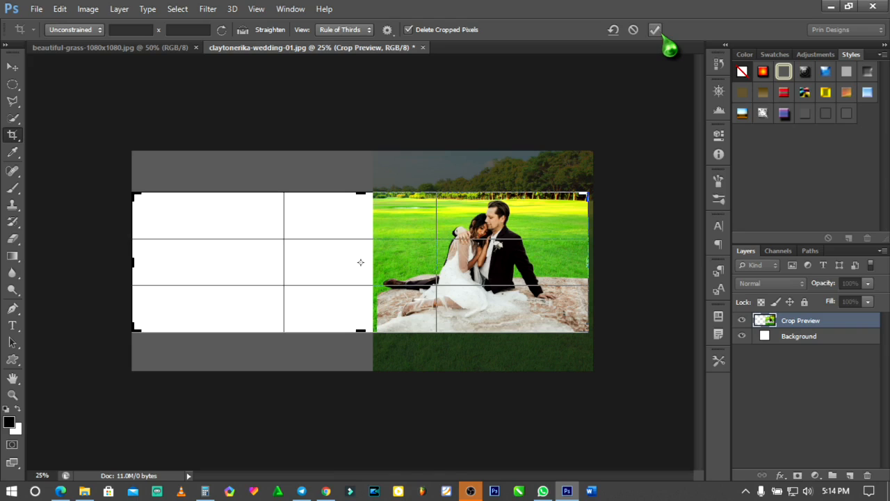
left_click(656, 31)
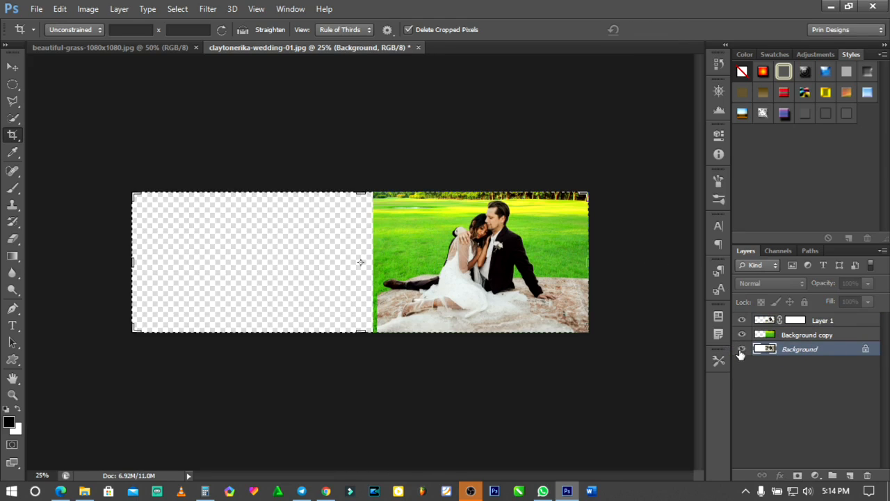
- Show the original photo's Background layer and convert it to a regular layer named Layer 0
left_click(741, 349)
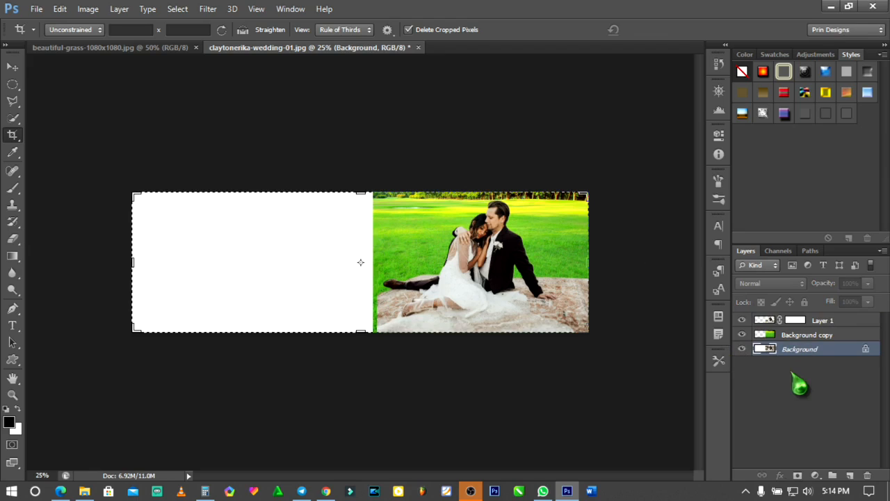
double_click(826, 351)
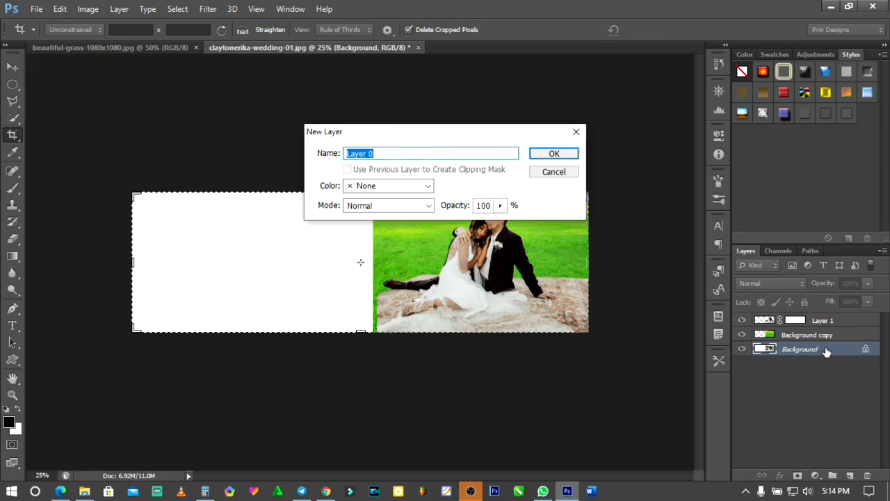
key("Return")
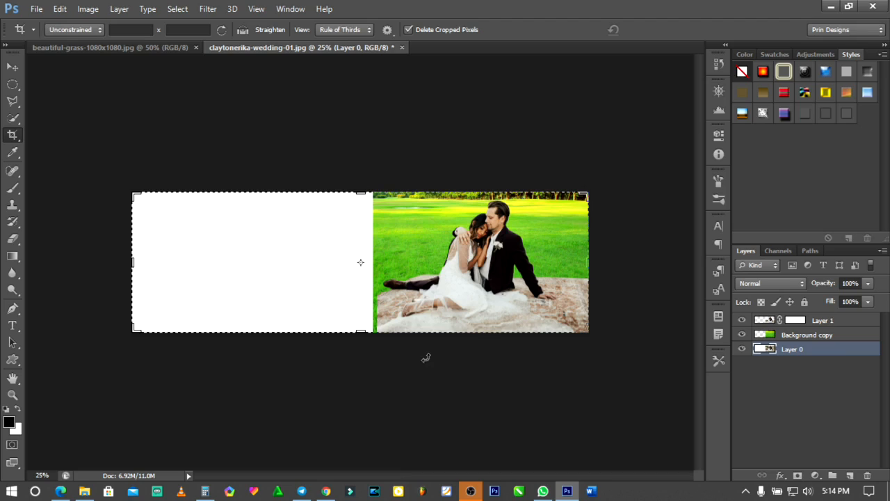
- Move the original photo on Layer 0 into the empty canvas area beside the grass version and fine-tune its horizontal position
key("v")
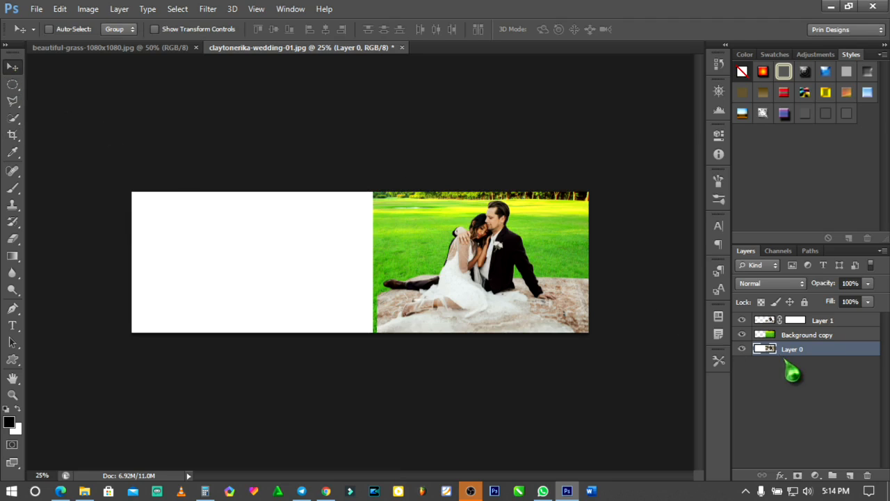
left_click_drag(424, 262, 212, 271)
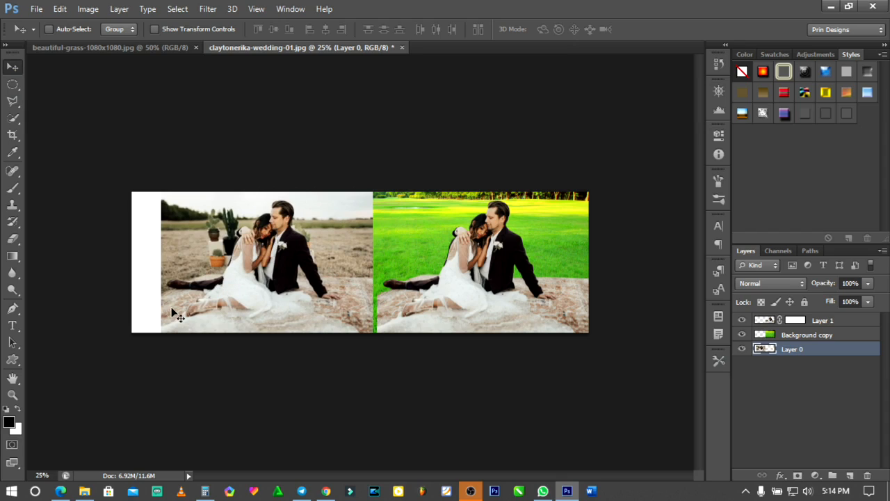
key("Right")
key("Right")
key("Right")
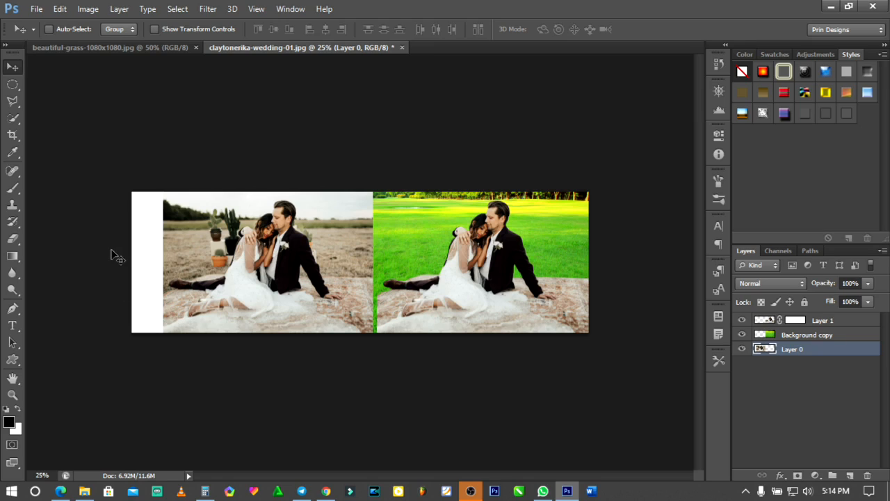
key("Left")
key("Left")
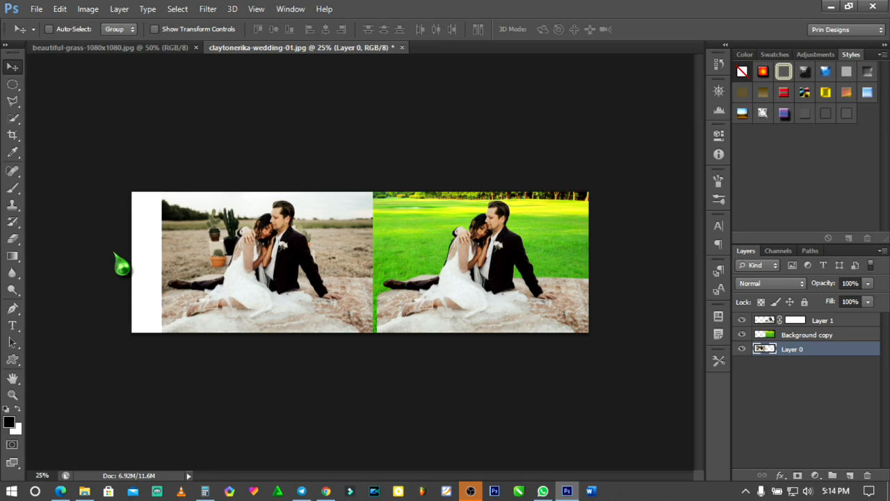
- Crop off the white strip along the canvas's left side up to the original photo's edge
left_click(13, 136)
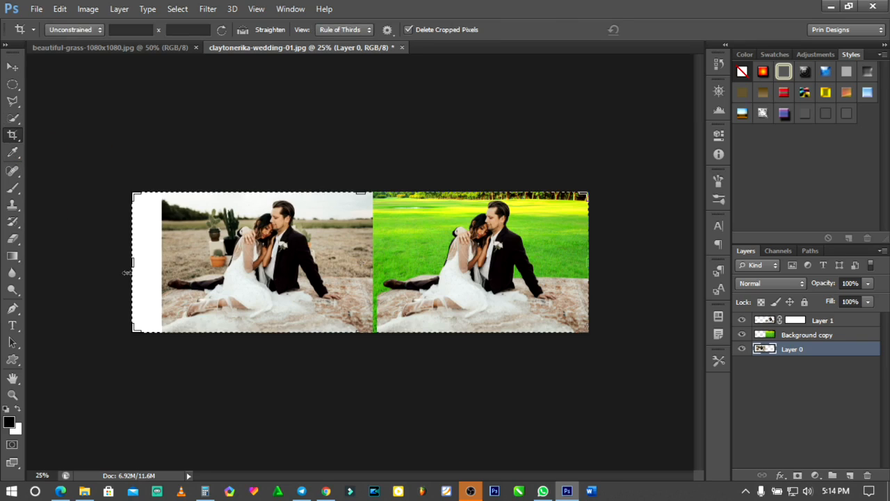
left_click_drag(132, 262, 149, 272)
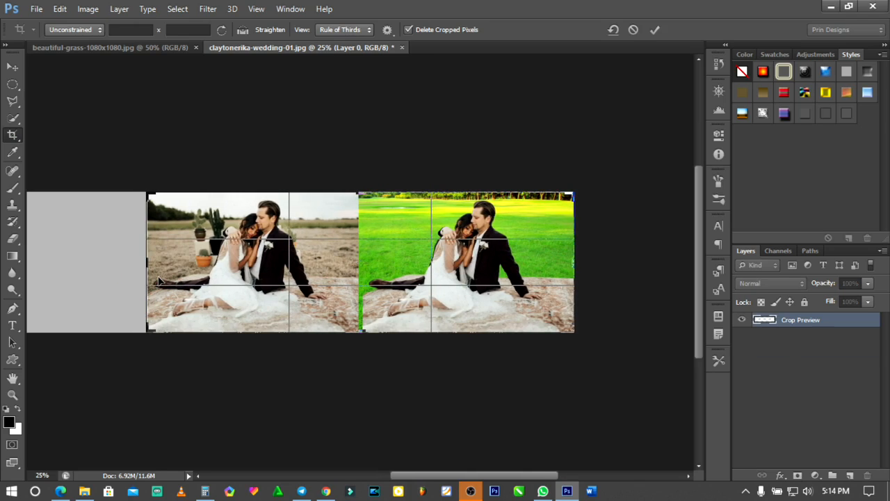
key("Return")
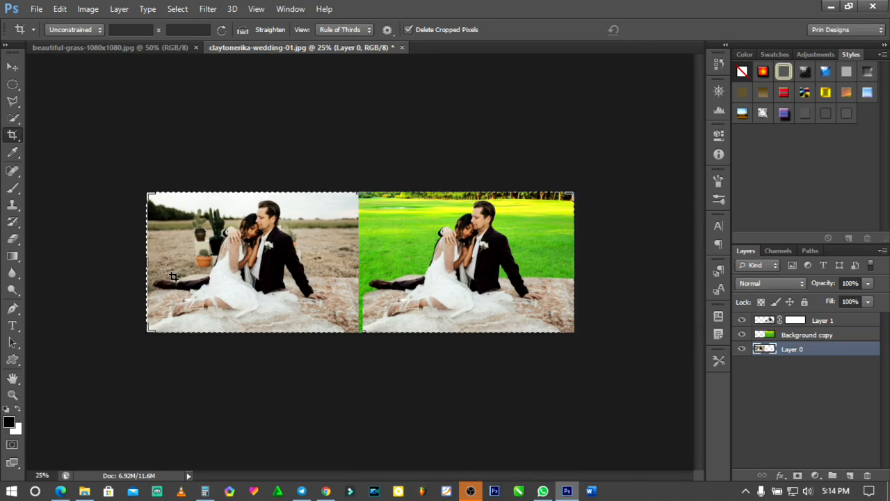
key("ctrl+0")
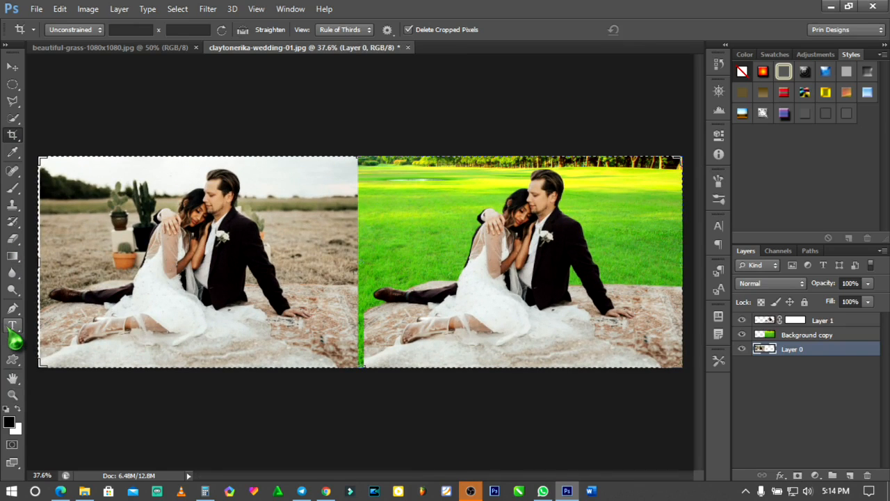
- Add the text "before" over the lower-left part of the original photo
left_click(13, 326)
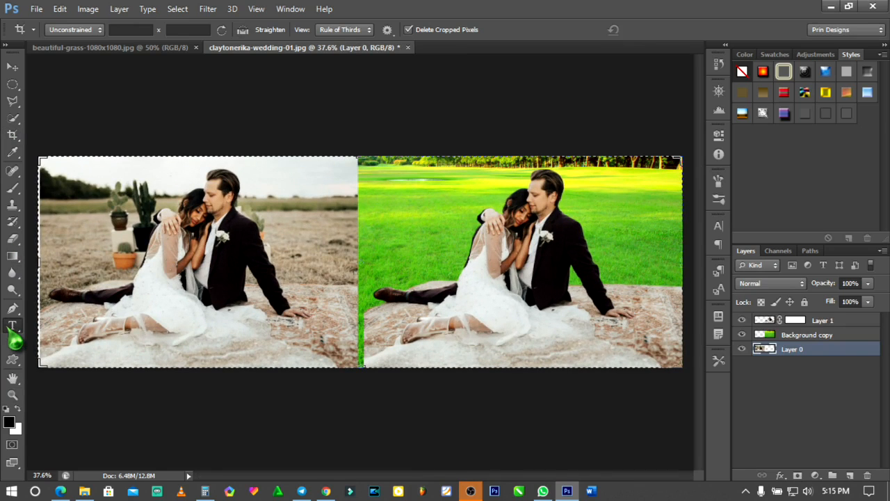
left_click(101, 347)
type("Refore")
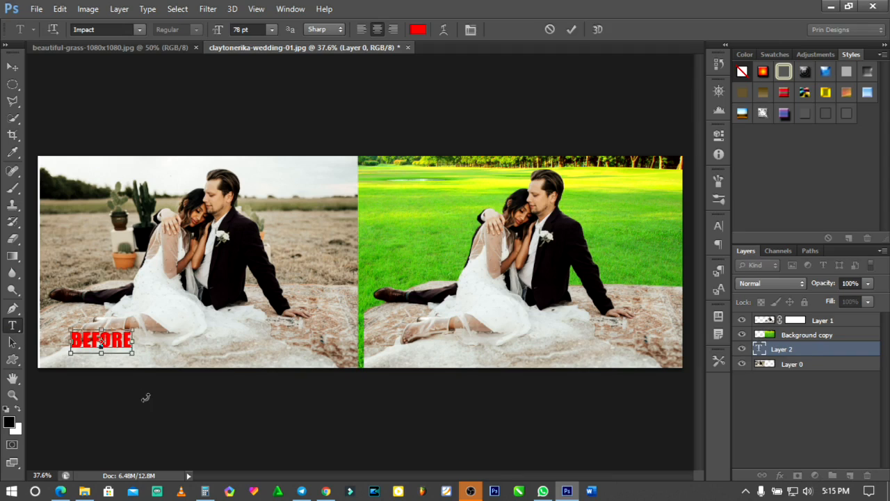
left_click(144, 397)
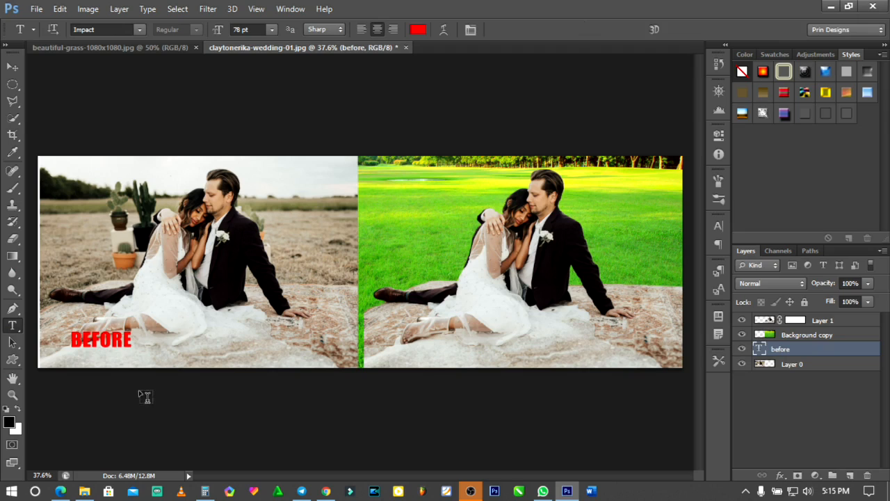
- Create a second text layer reading "after" over the lower part of the grass version and activate the Move tool
left_click(461, 347)
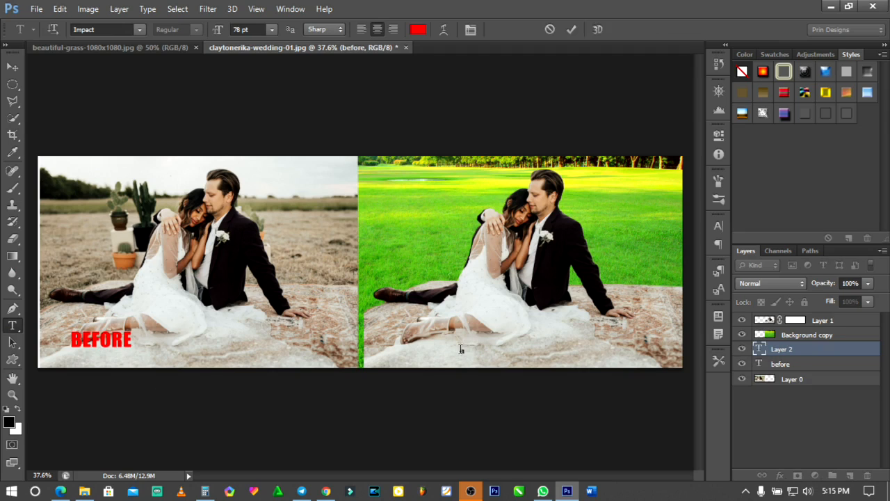
key("ctrl")
key("ctrl+Return")
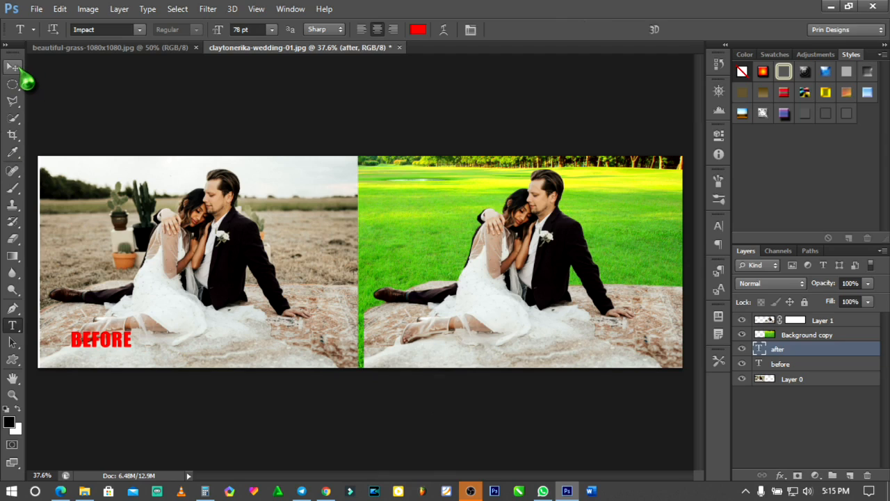
left_click(14, 68)
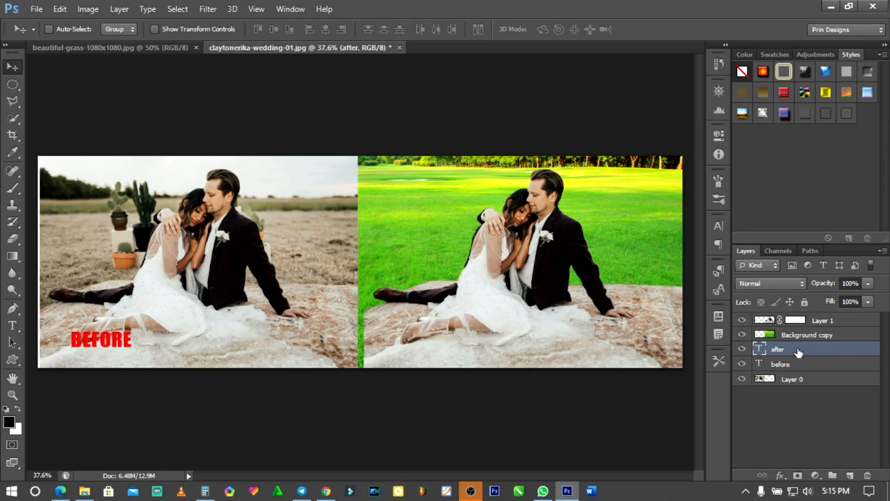
- Move the "after" text layer to the top of the layer stack and reposition the "before" text at the original photo's lower centre-right
left_click_drag(798, 351, 791, 313)
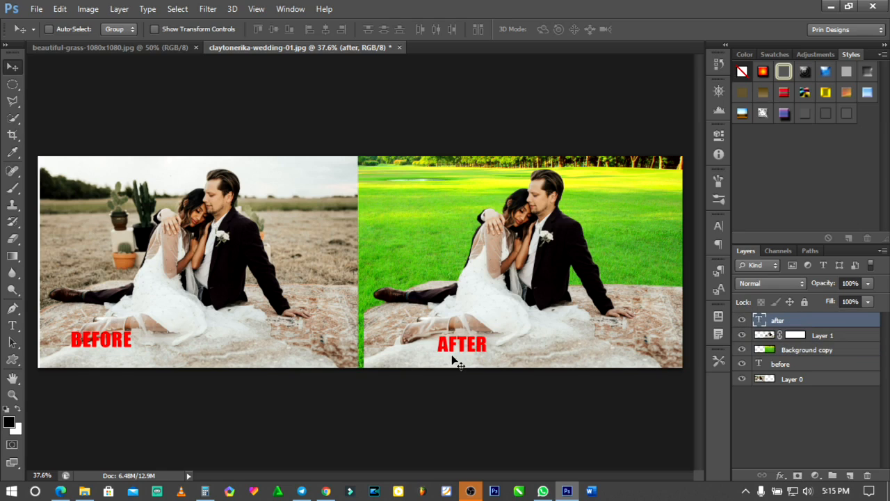
left_click(805, 367)
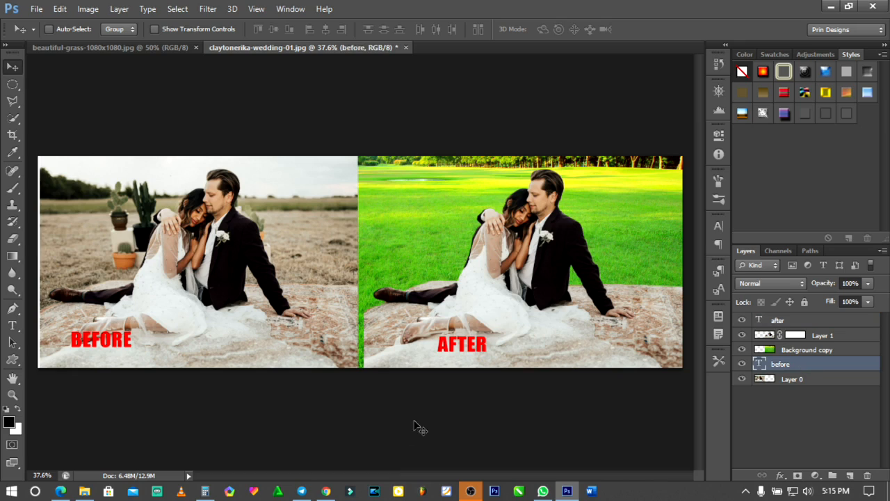
left_click_drag(123, 360, 257, 370)
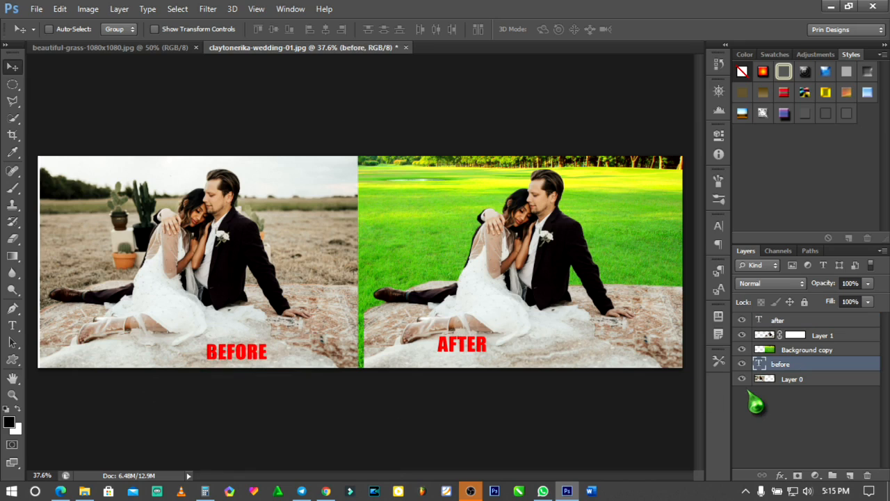
- Narrow the Background copy grass layer to about 98.19% width, bringing its left edge in line with the couple cutout's edge
left_click(799, 352)
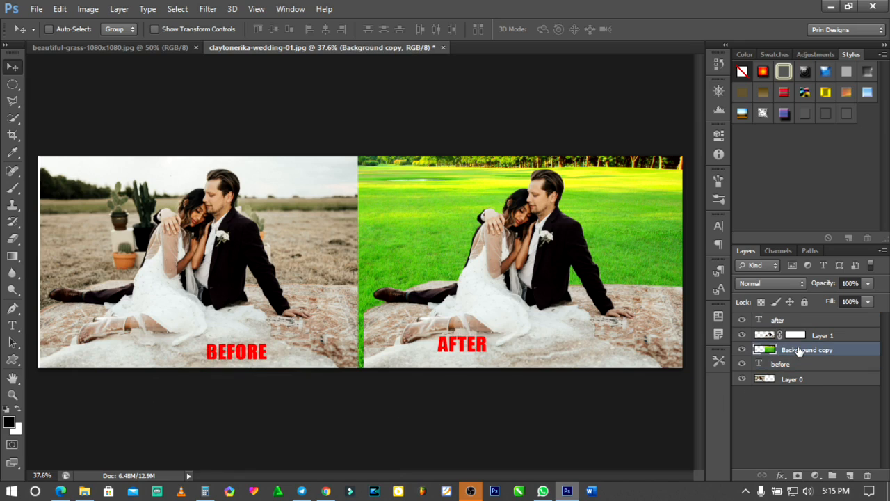
key("ctrl+t")
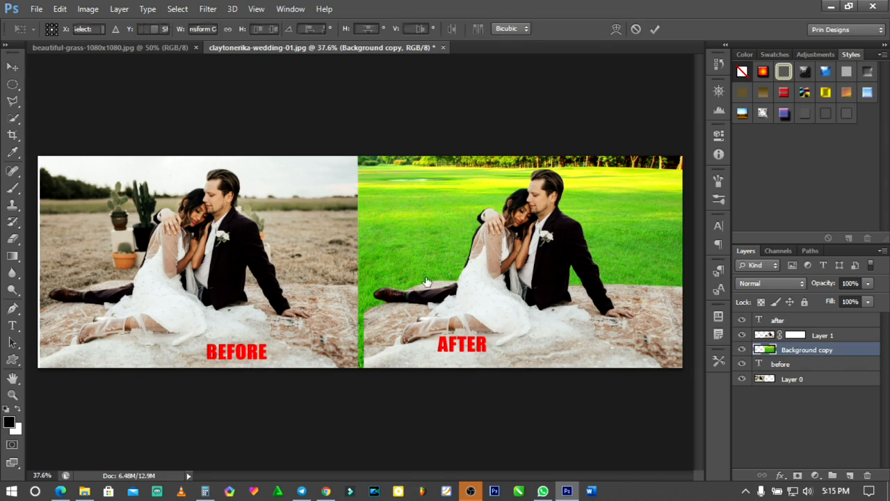
left_click_drag(362, 261, 367, 261)
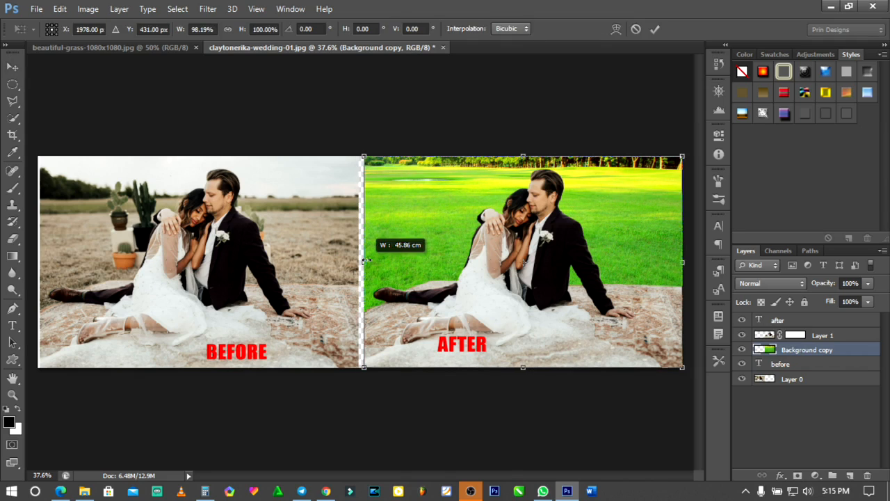
left_click(654, 29)
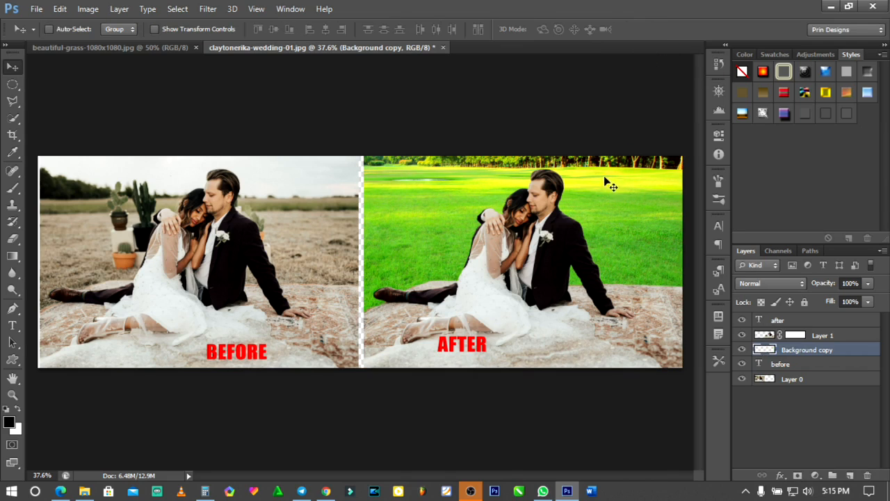
- Nudge the original photo on Layer 0 rightward to close the gap beside the grass version
left_click(803, 379)
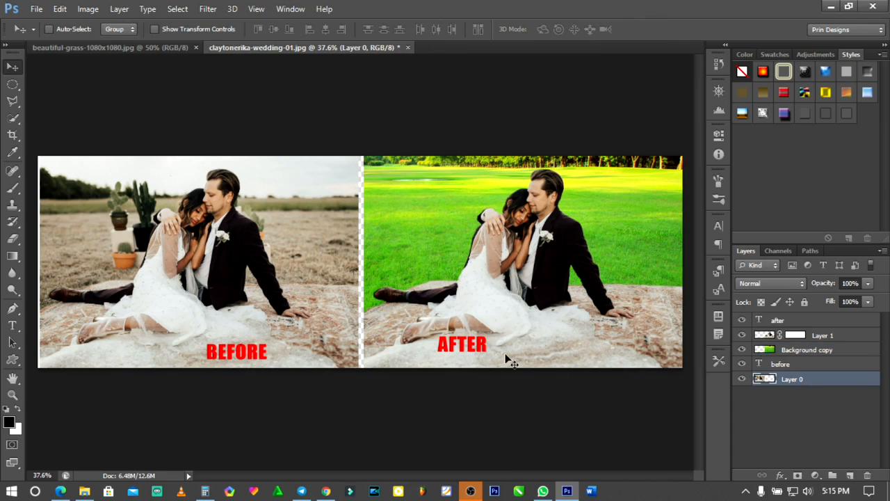
key("Right")
key("Right")
key("Right")
key("Right")
key("Right")
key("Right")
key("Right")
key("Right")
key("Right")
key("Right")
key("Right")
key("Right")
key("Right")
key("Right")
key("Right")
key("Right")
key("Right")
key("Right")
key("Right")
key("Right")
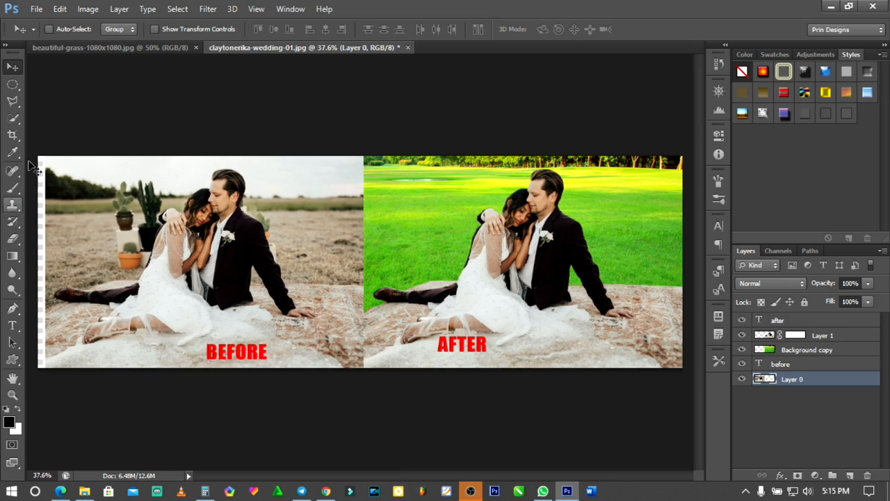
- Crop off the transparent strip along the canvas's left side, fit the image to the screen and activate the Move tool
left_click(13, 135)
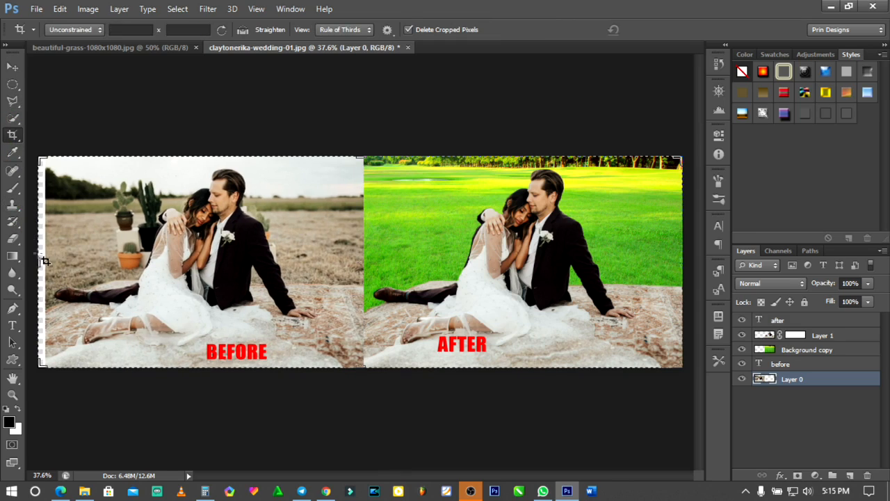
left_click_drag(42, 260, 41, 260)
double_click(549, 240)
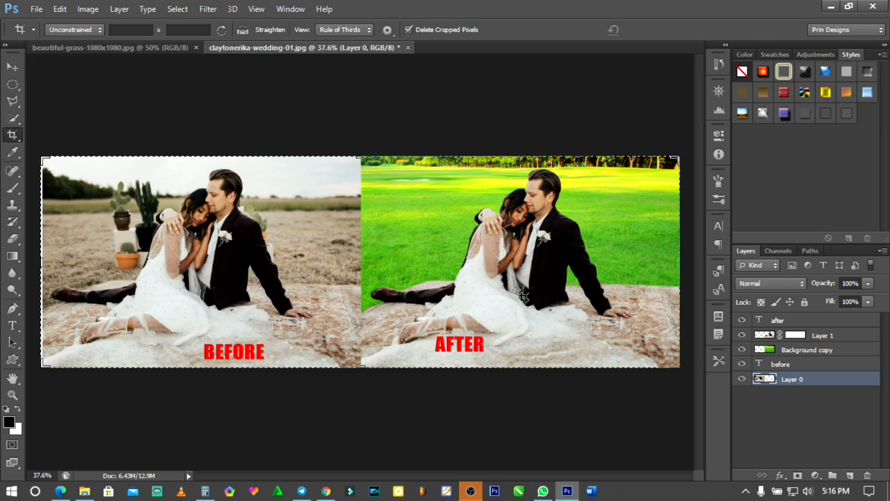
key("ctrl+0")
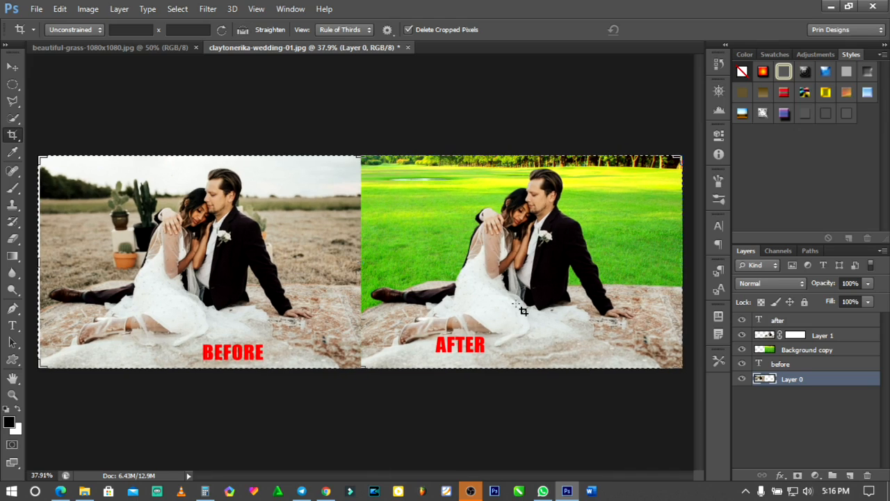
key("v")
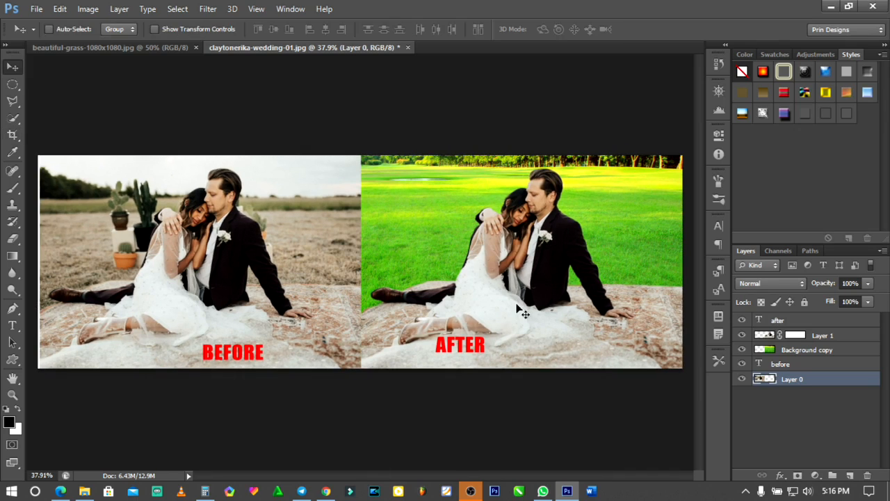
- Save the layered comparison to the Desktop as a Photoshop file named TEST 3 with Maximize Compatibility enabled
left_click(37, 9)
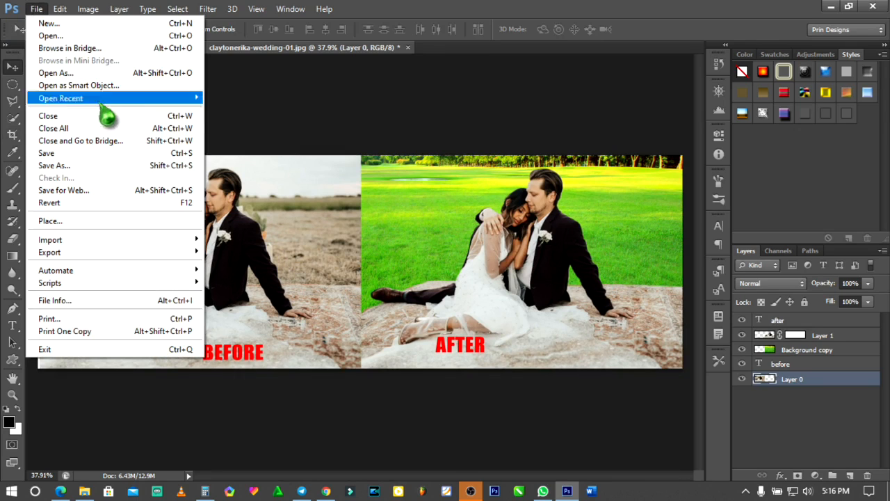
left_click(108, 170)
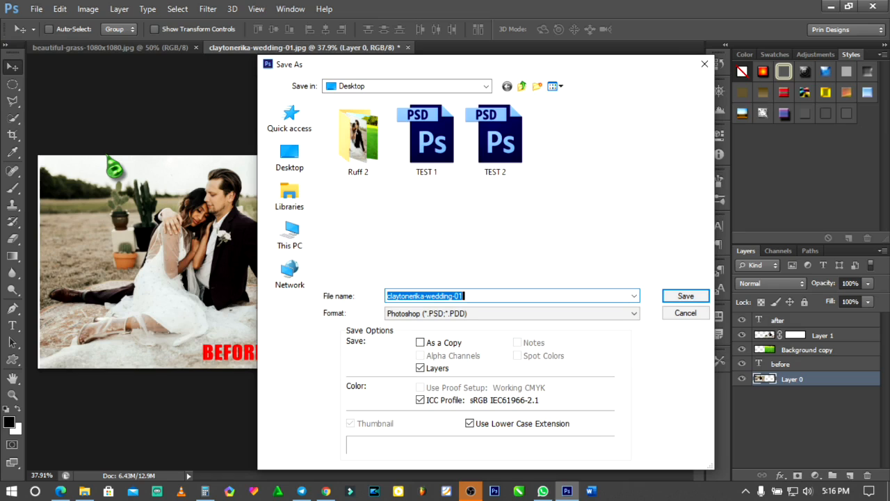
type("TEST 3")
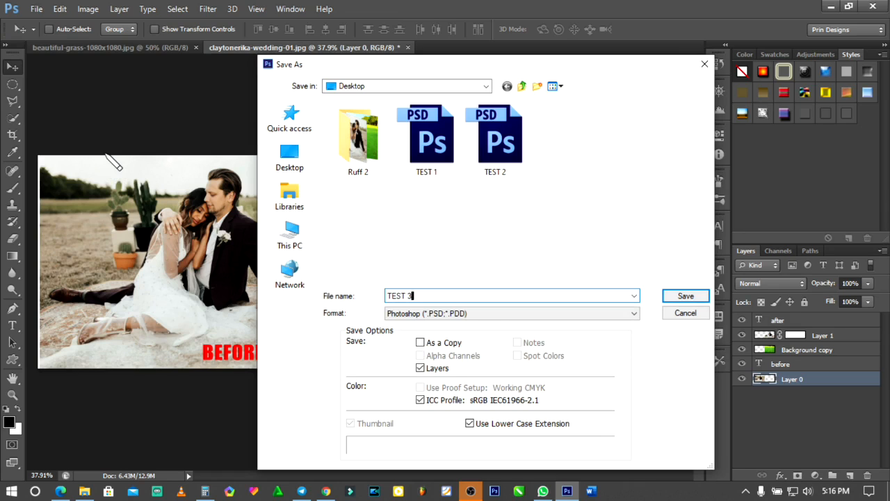
key("Return")
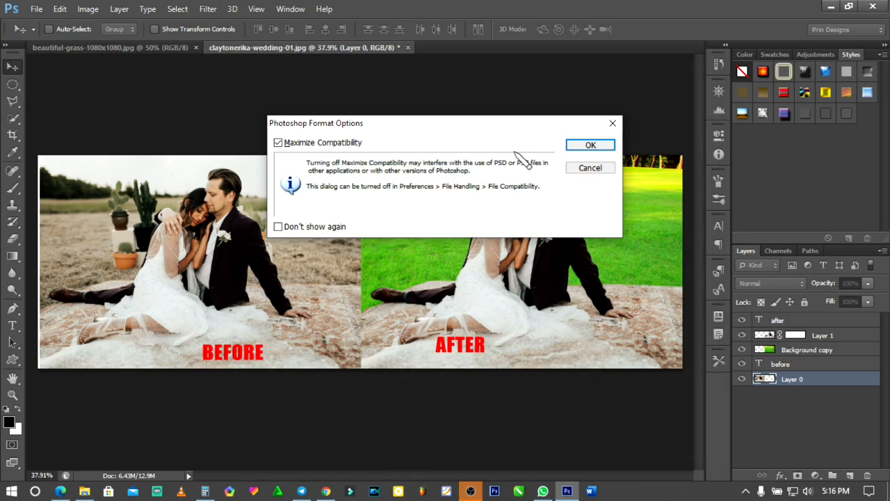
left_click(590, 146)
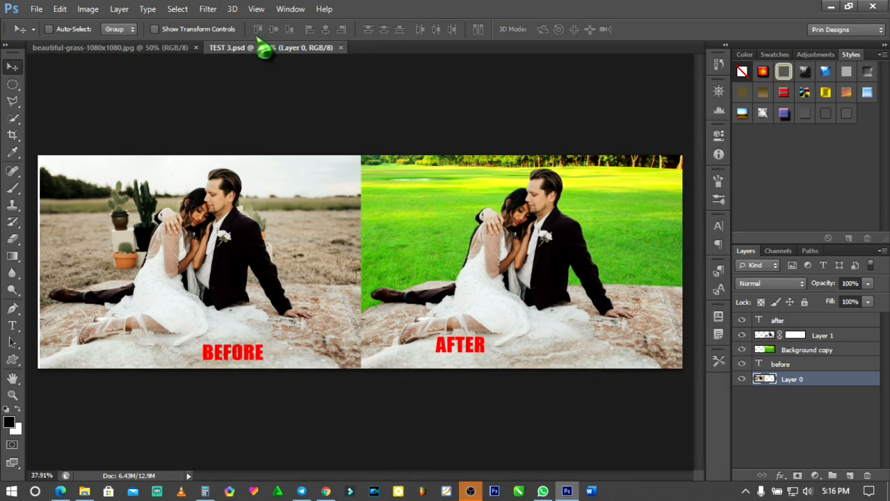
- Save a JPEG copy named TEST 3.jpg to the Desktop at Maximum quality 12 with Baseline ("Standard") format
left_click(36, 9)
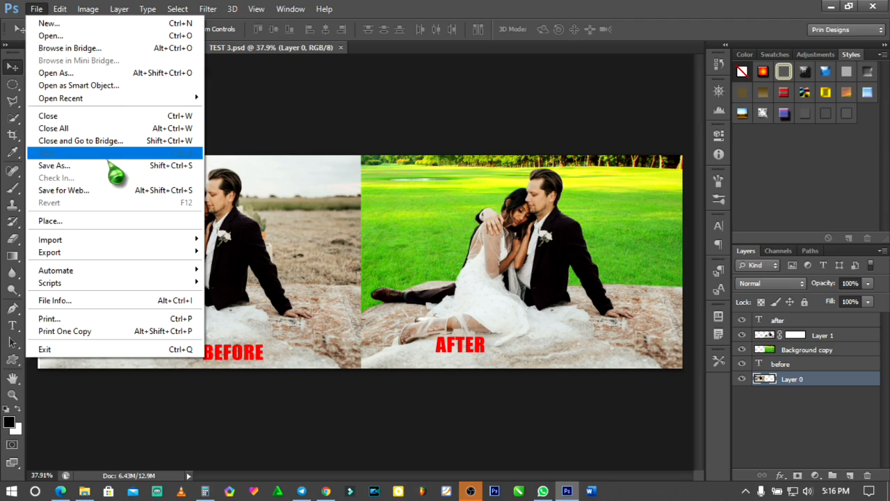
left_click(111, 167)
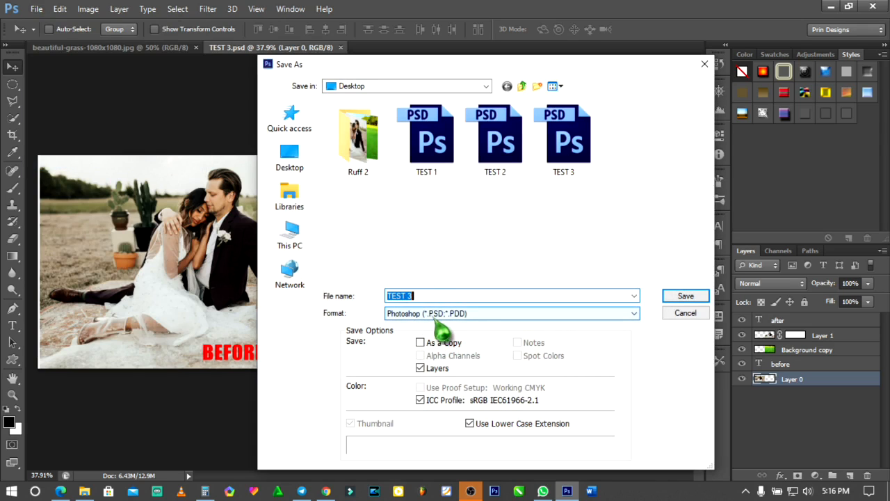
left_click(450, 313)
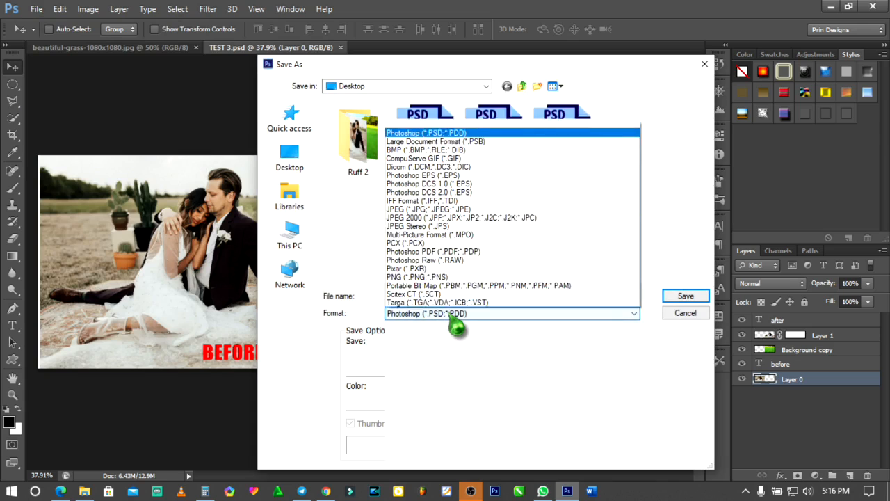
left_click(417, 208)
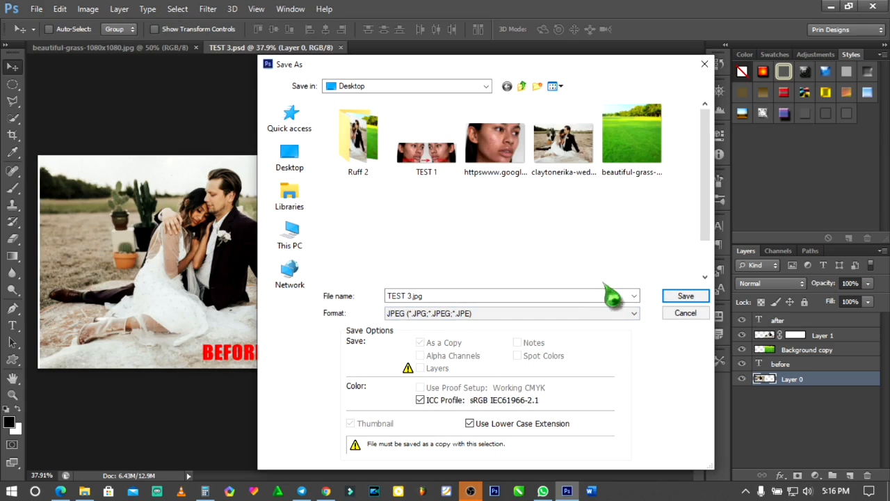
left_click(684, 295)
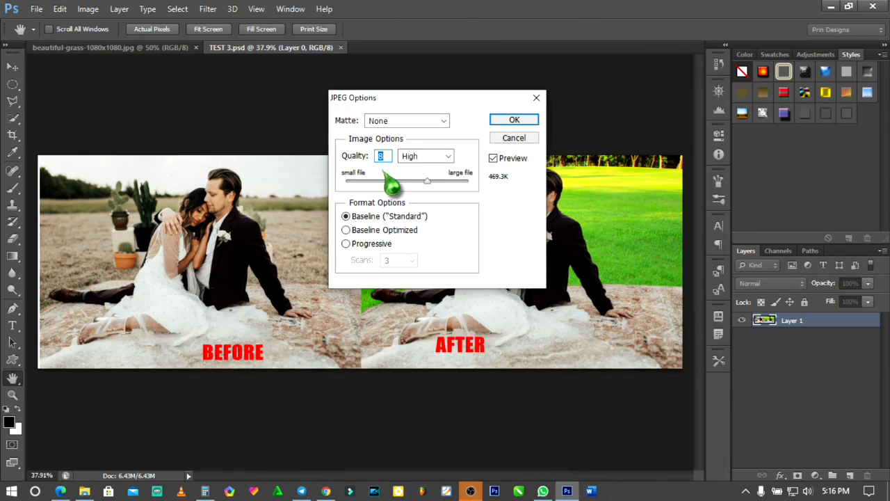
left_click_drag(427, 198, 480, 198)
left_click(520, 123)
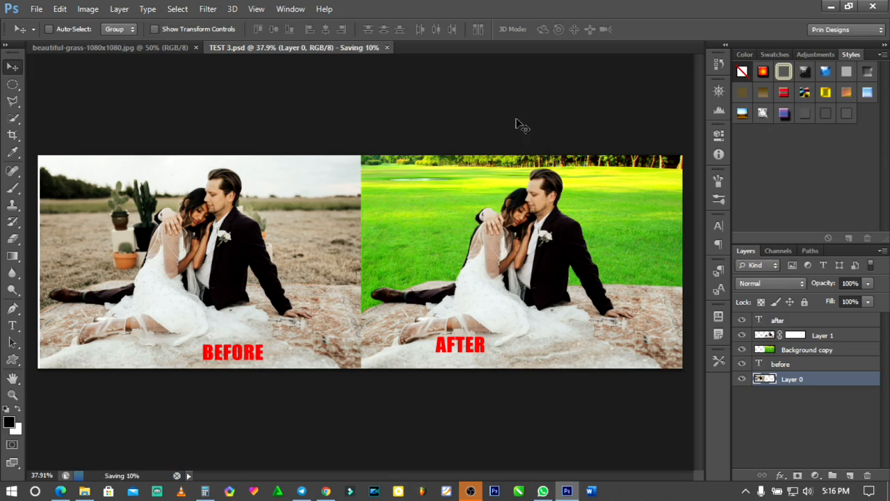
- Minimize Photoshop, open the exported TEST 3 JPEG from the desktop to check the comparison, and close the image viewer
left_click(830, 6)
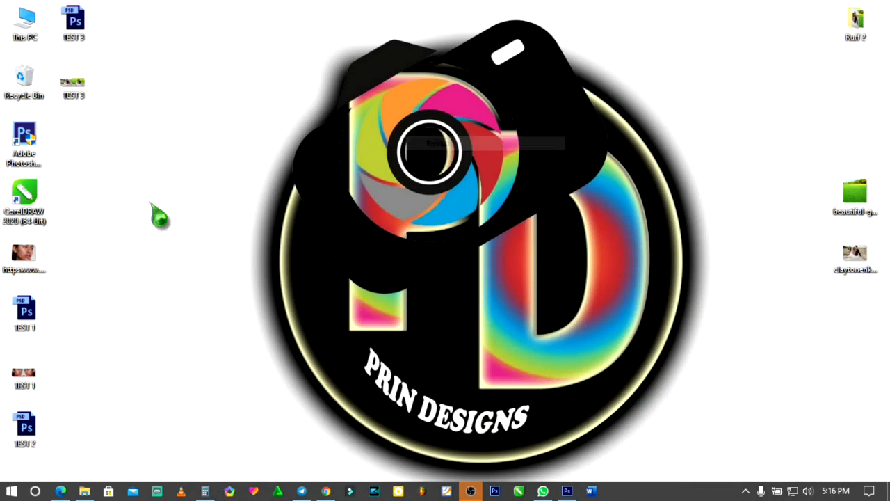
double_click(85, 101)
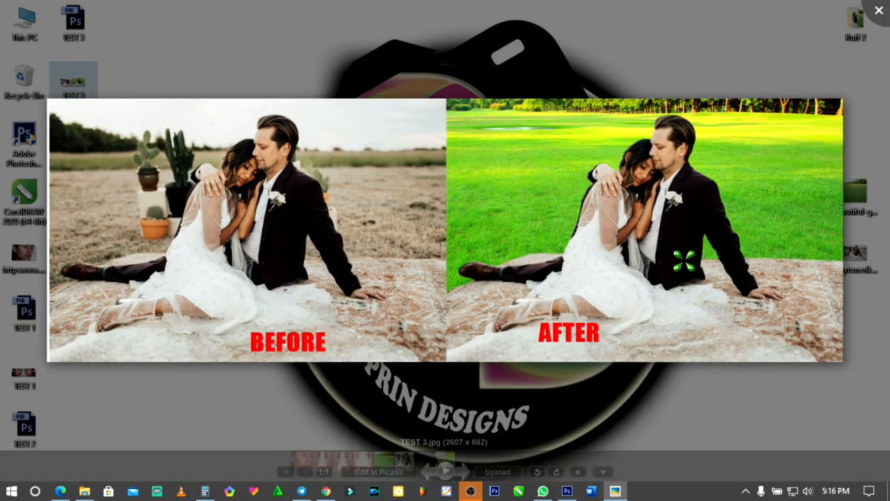
left_click(880, 14)
right_click(438, 211)
left_click(457, 250)
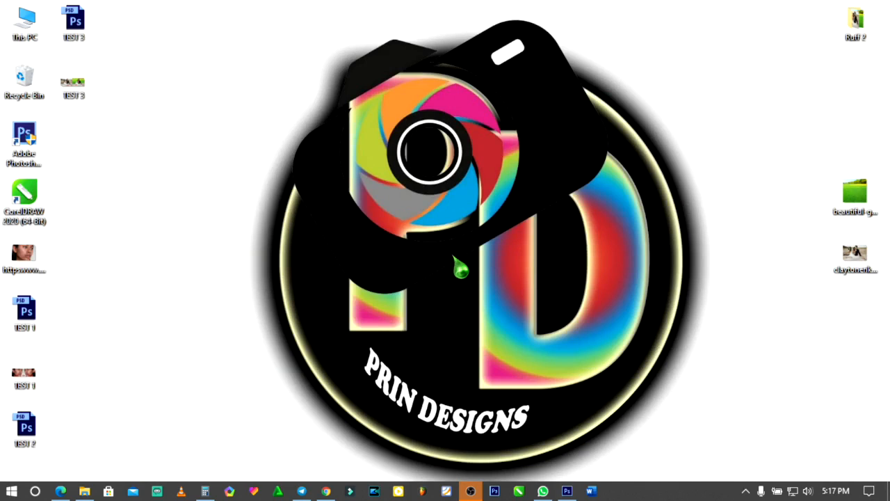